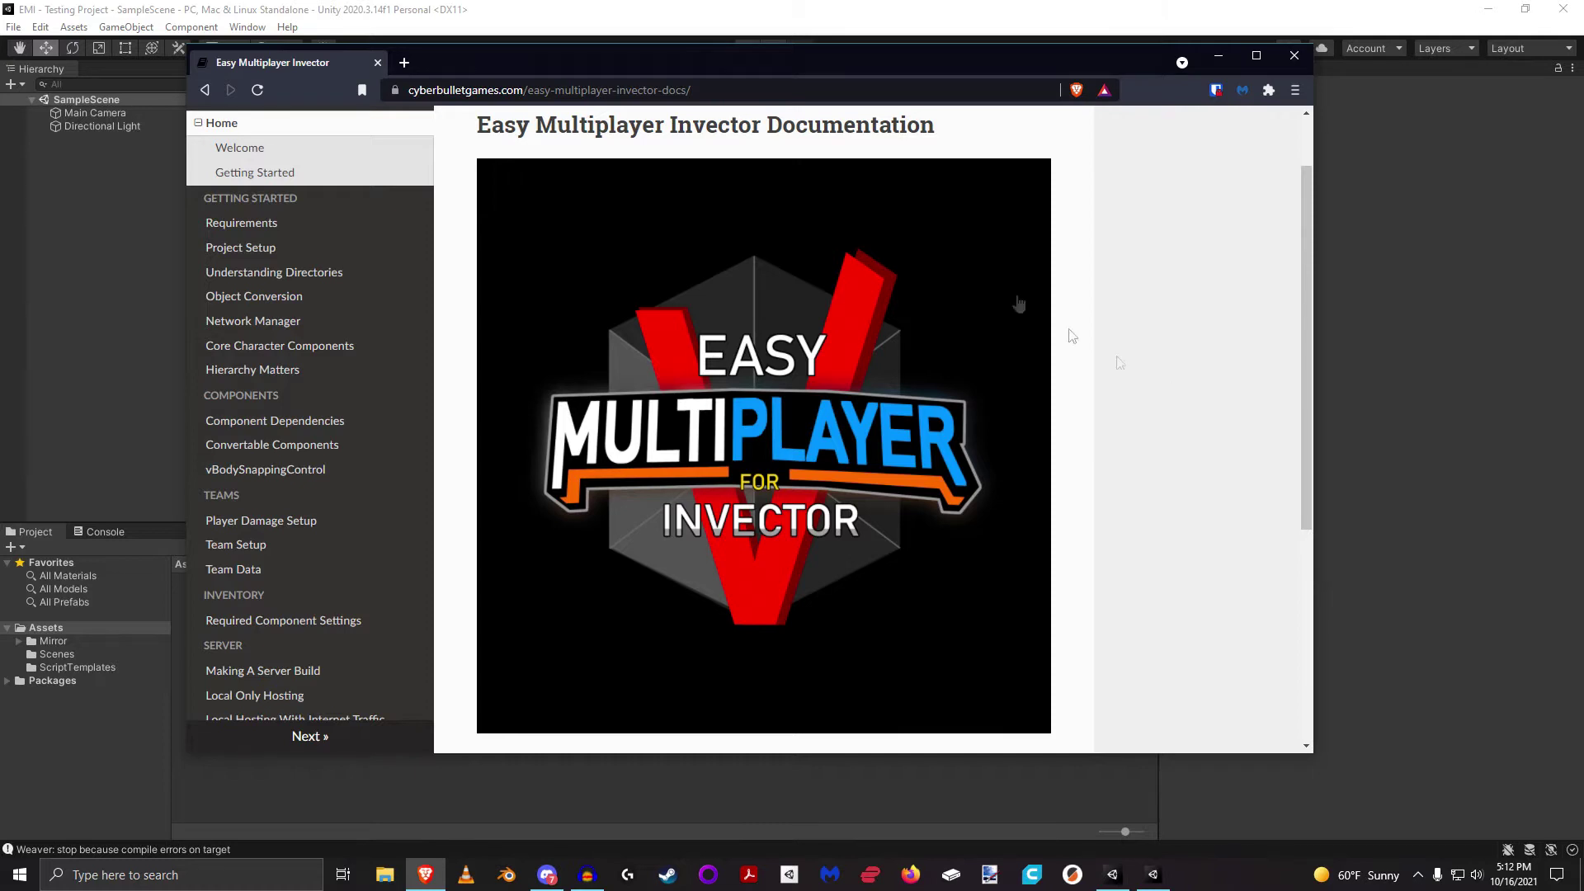
# Step: Open the Requirements page of the Easy Multiplayer Invector documentation, check the required Mirror version, and return to Unity
pyautogui.click(744, 93)
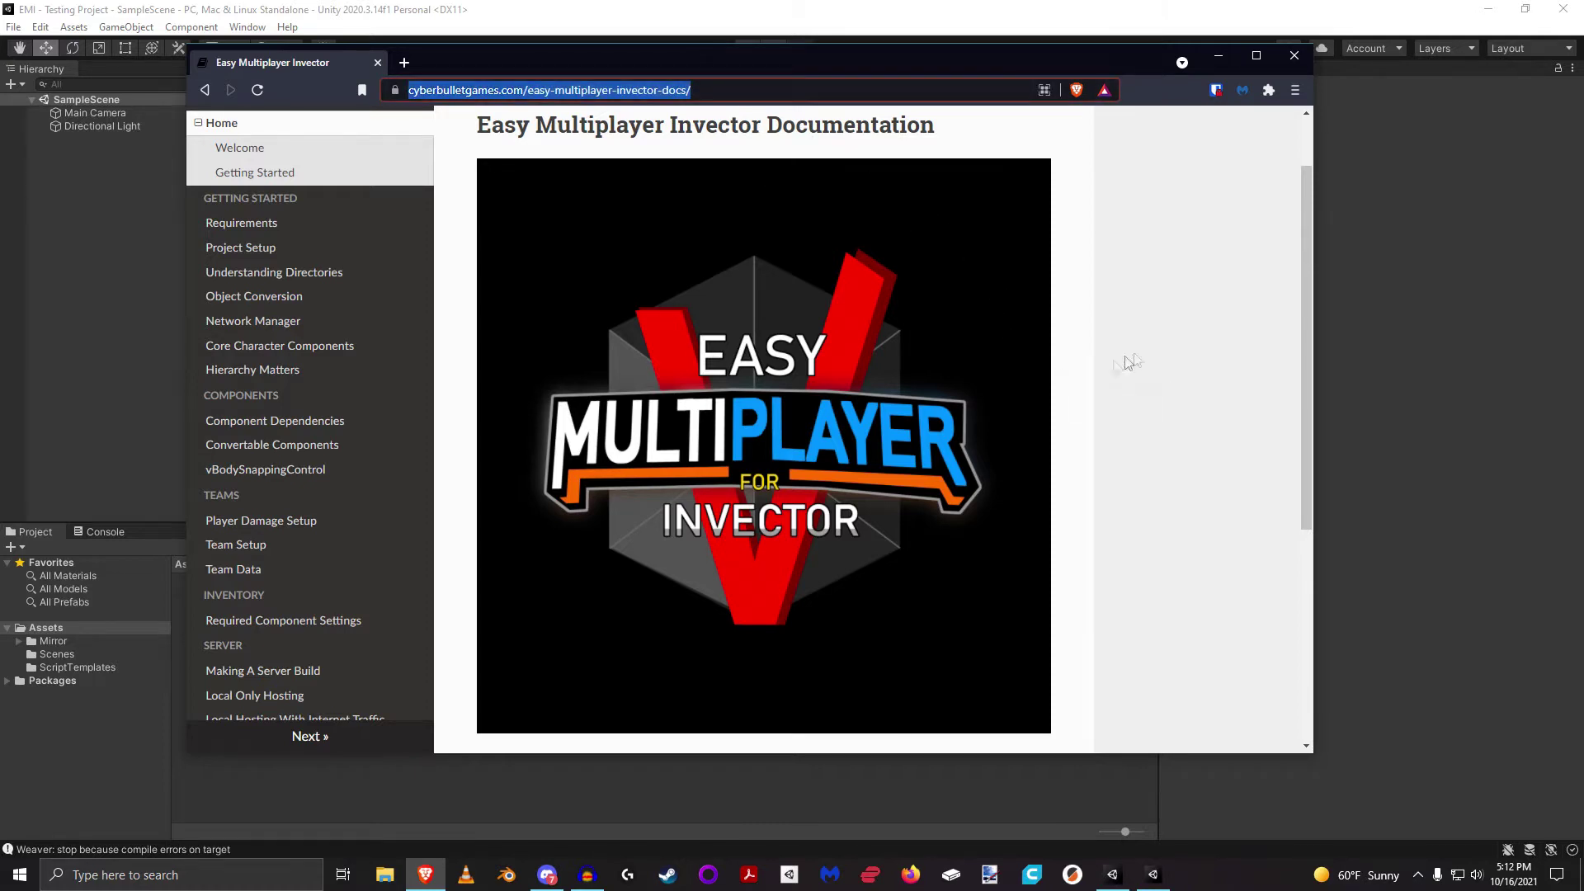
pyautogui.click(1170, 328)
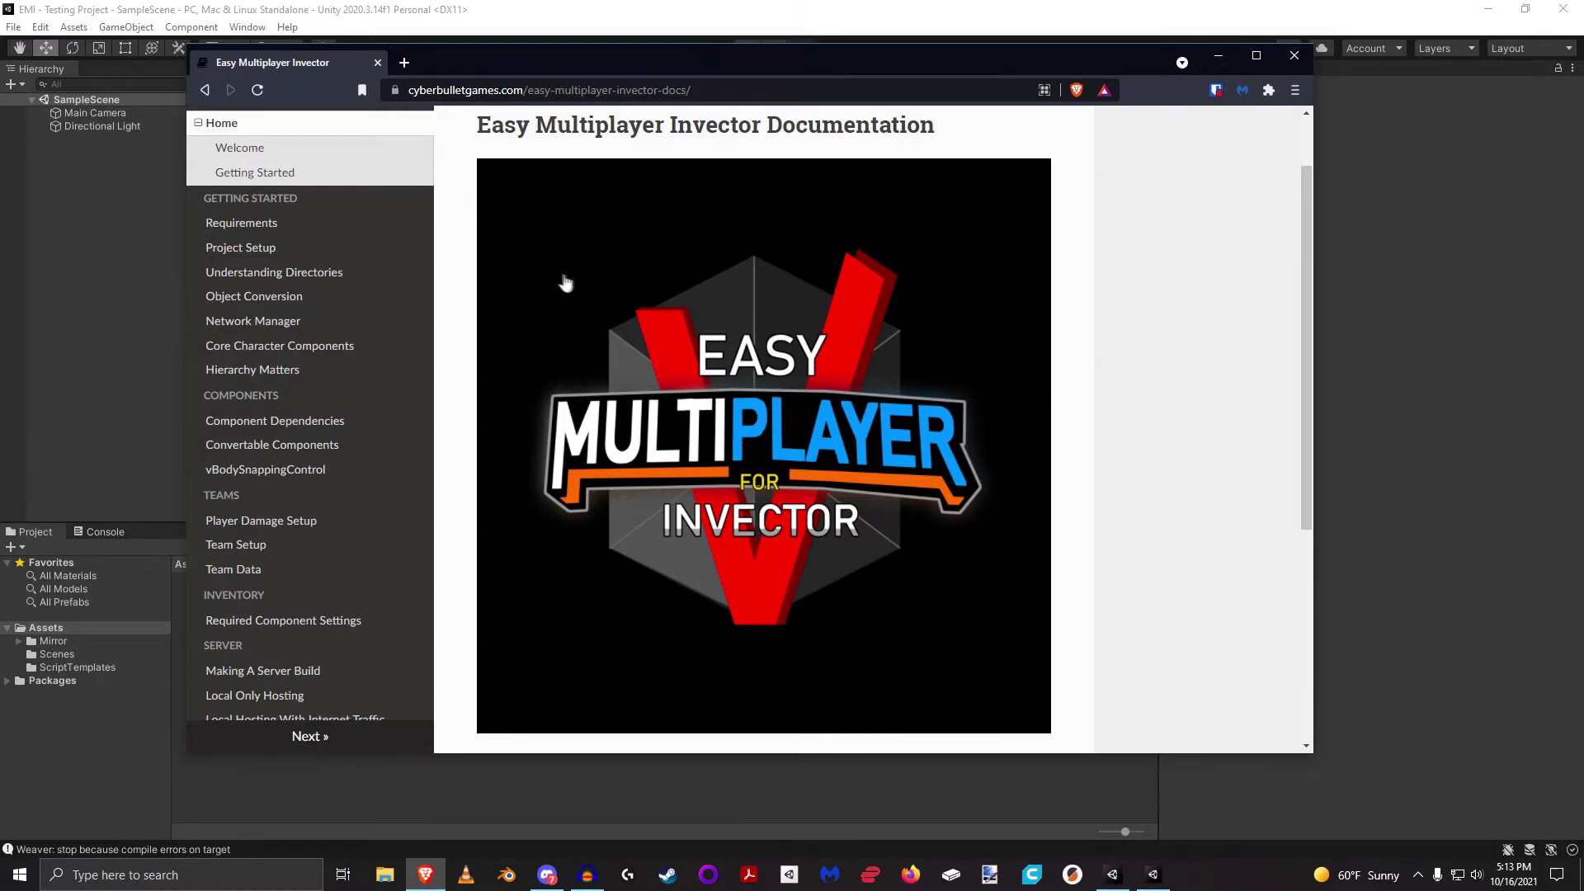
pyautogui.click(290, 230)
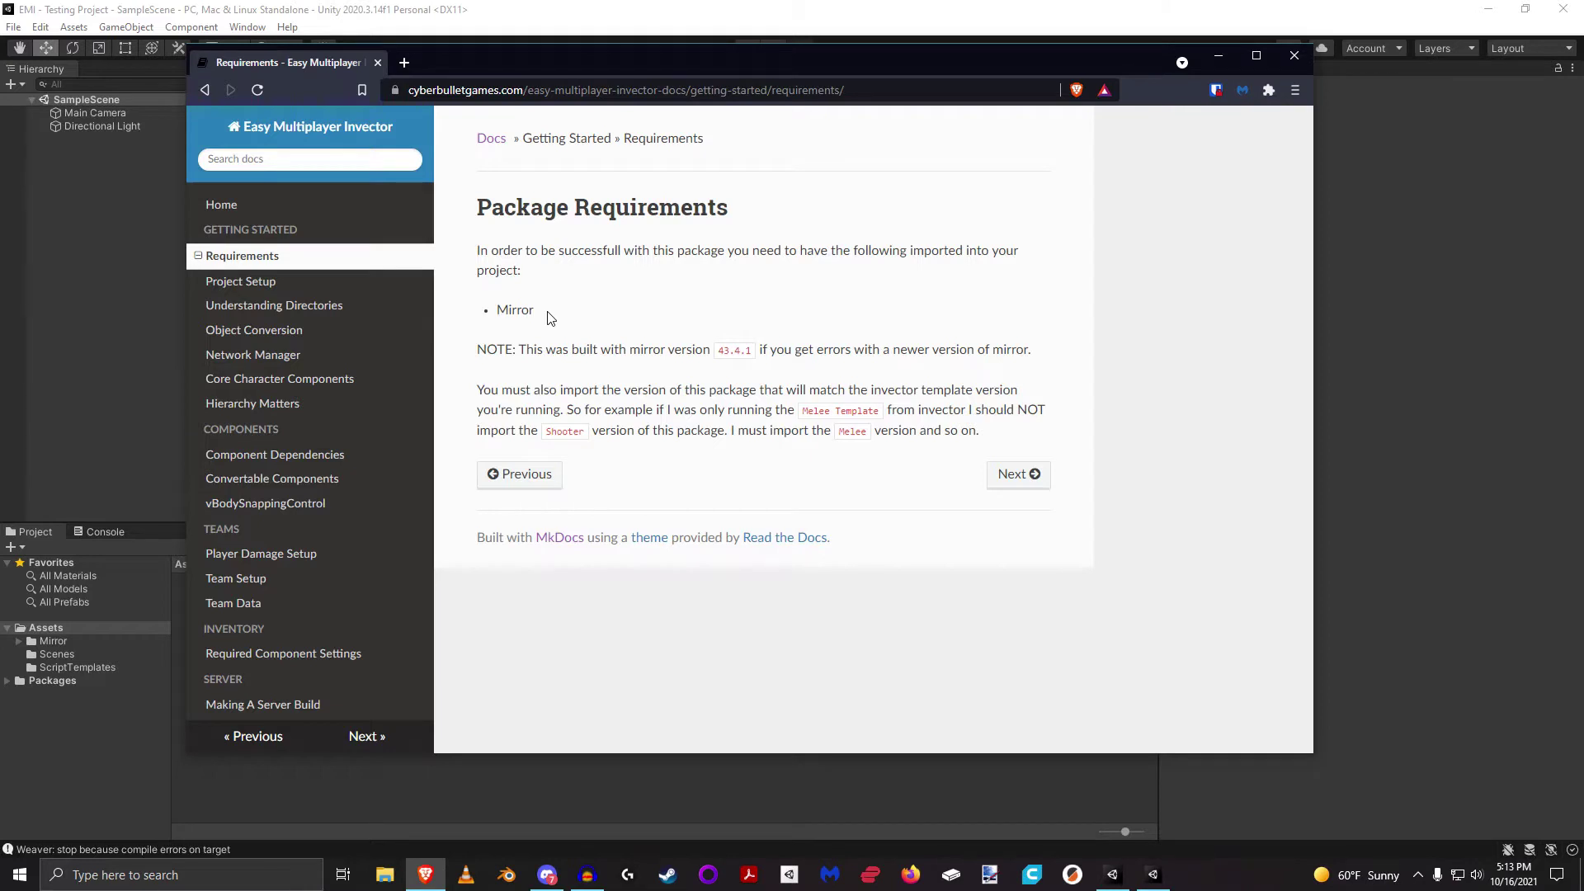
pyautogui.doubleClick(523, 310)
pyautogui.click(659, 326)
pyautogui.doubleClick(725, 352)
pyautogui.click(720, 329)
pyautogui.moveTo(715, 353); pyautogui.dragTo(756, 357)
pyautogui.click(767, 321)
pyautogui.click(1221, 58)
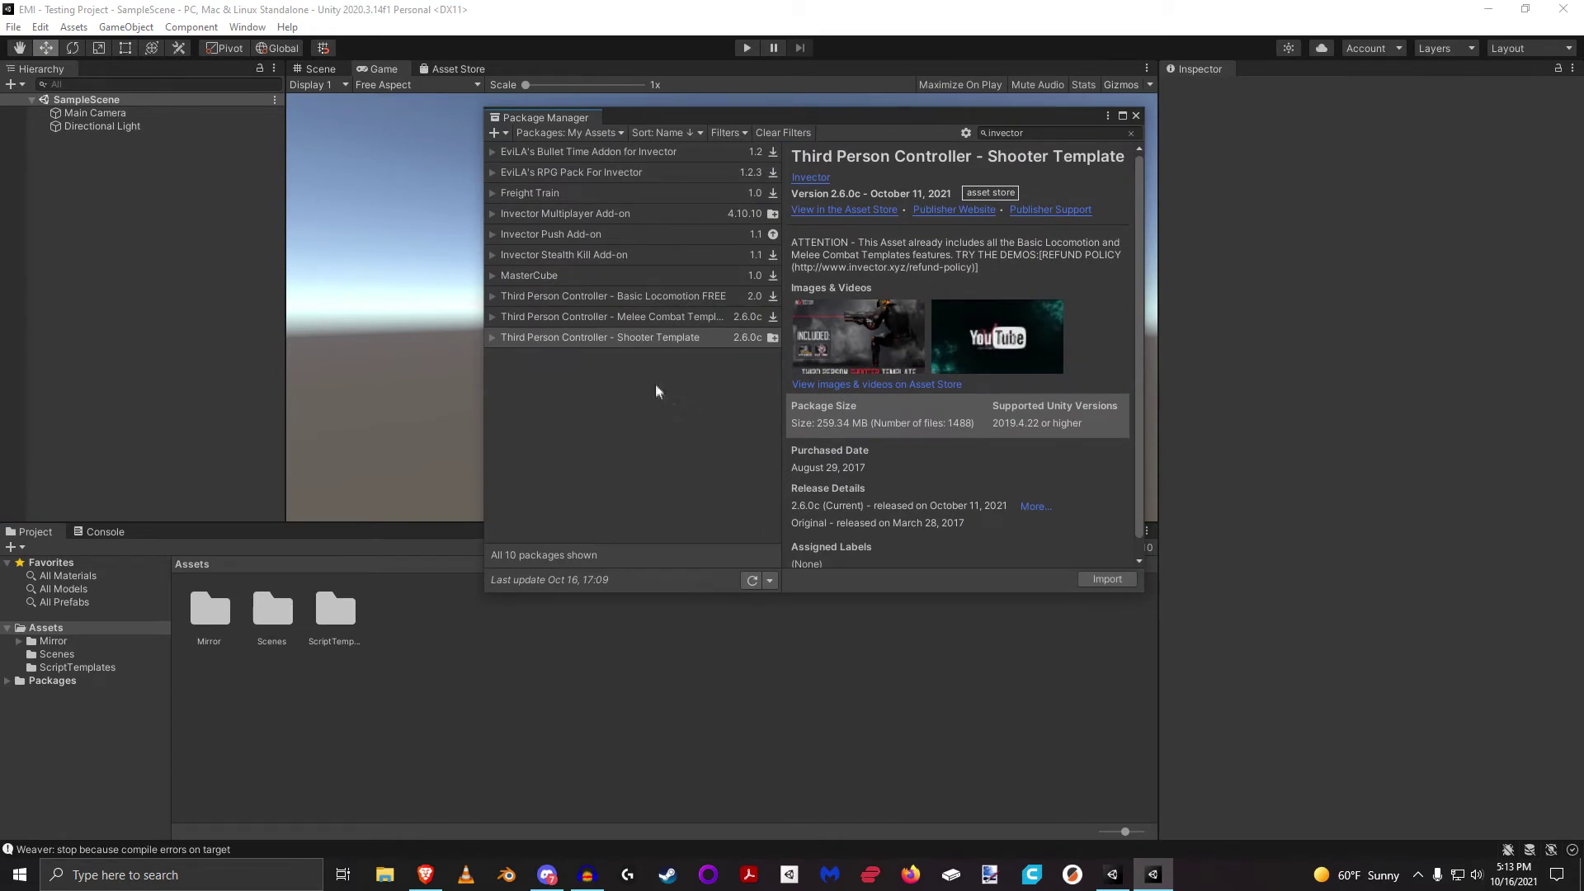
# Step: Import the Third Person Controller - Shooter Template package from My Assets into the project
pyautogui.click(652, 296)
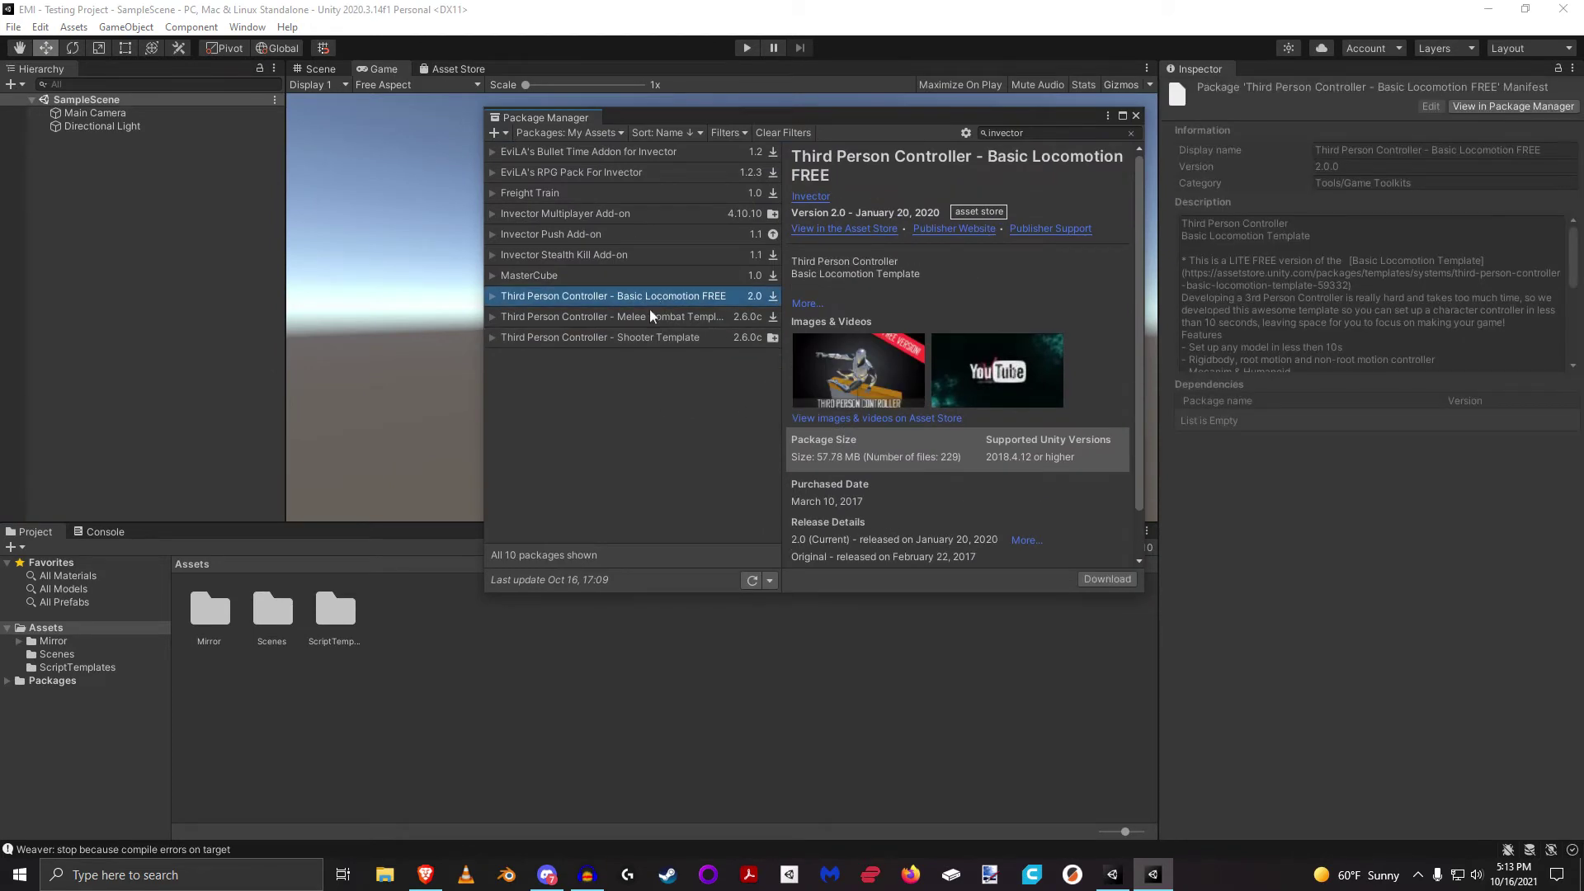
pyautogui.click(647, 314)
pyautogui.click(666, 337)
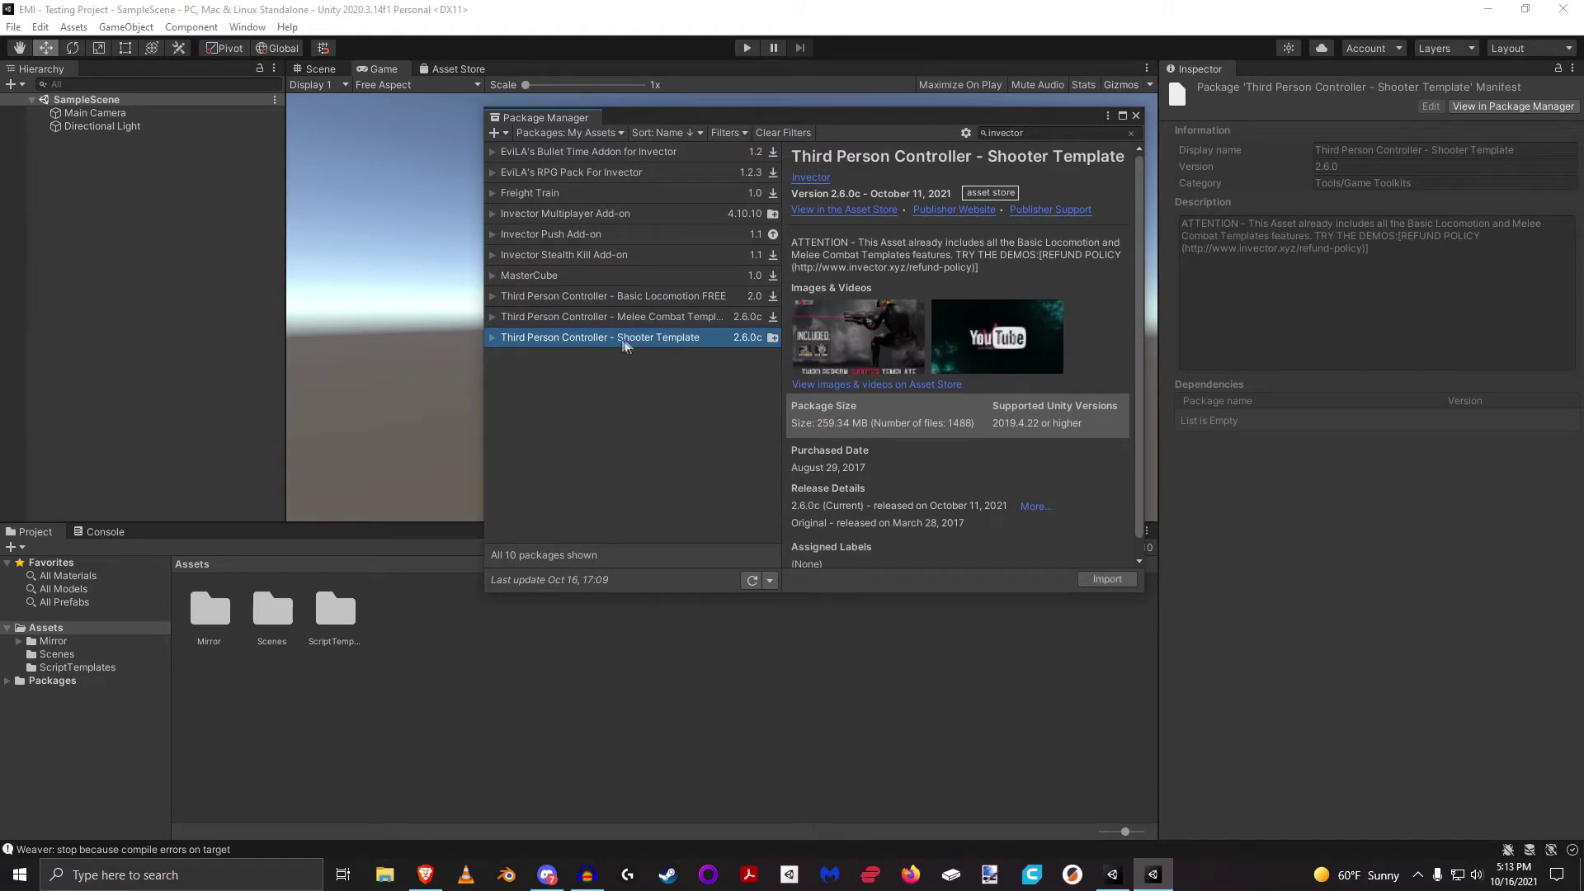
pyautogui.click(1108, 580)
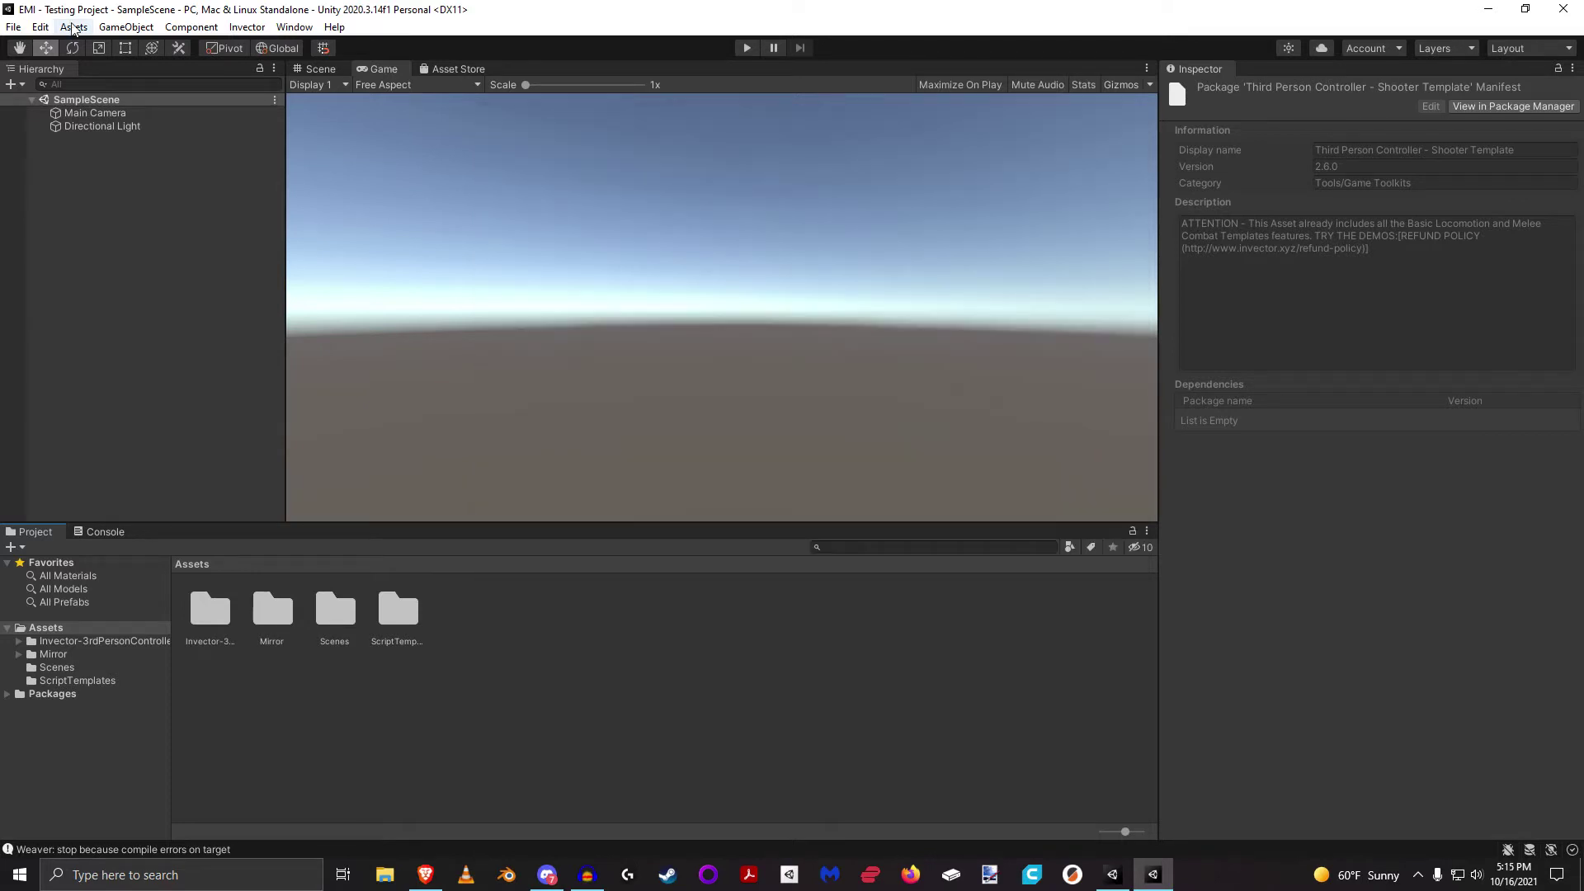
# Step: Import the custom package EMI_Shooter_0.0.3.unitypackage from the CBGames folder with all its contents
pyautogui.click(74, 27)
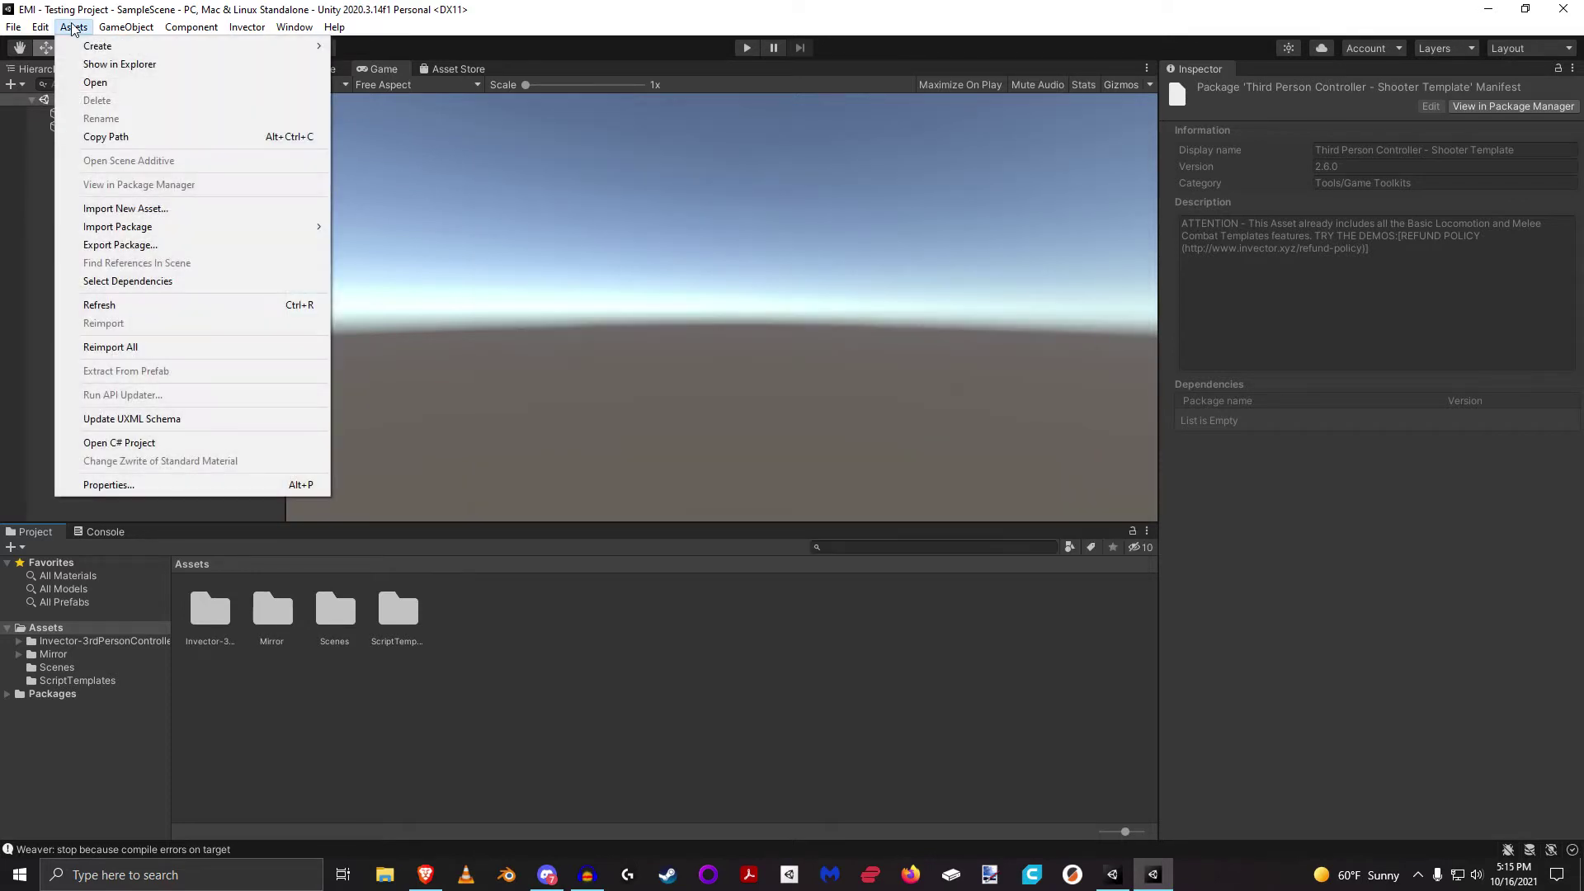
pyautogui.click(73, 27)
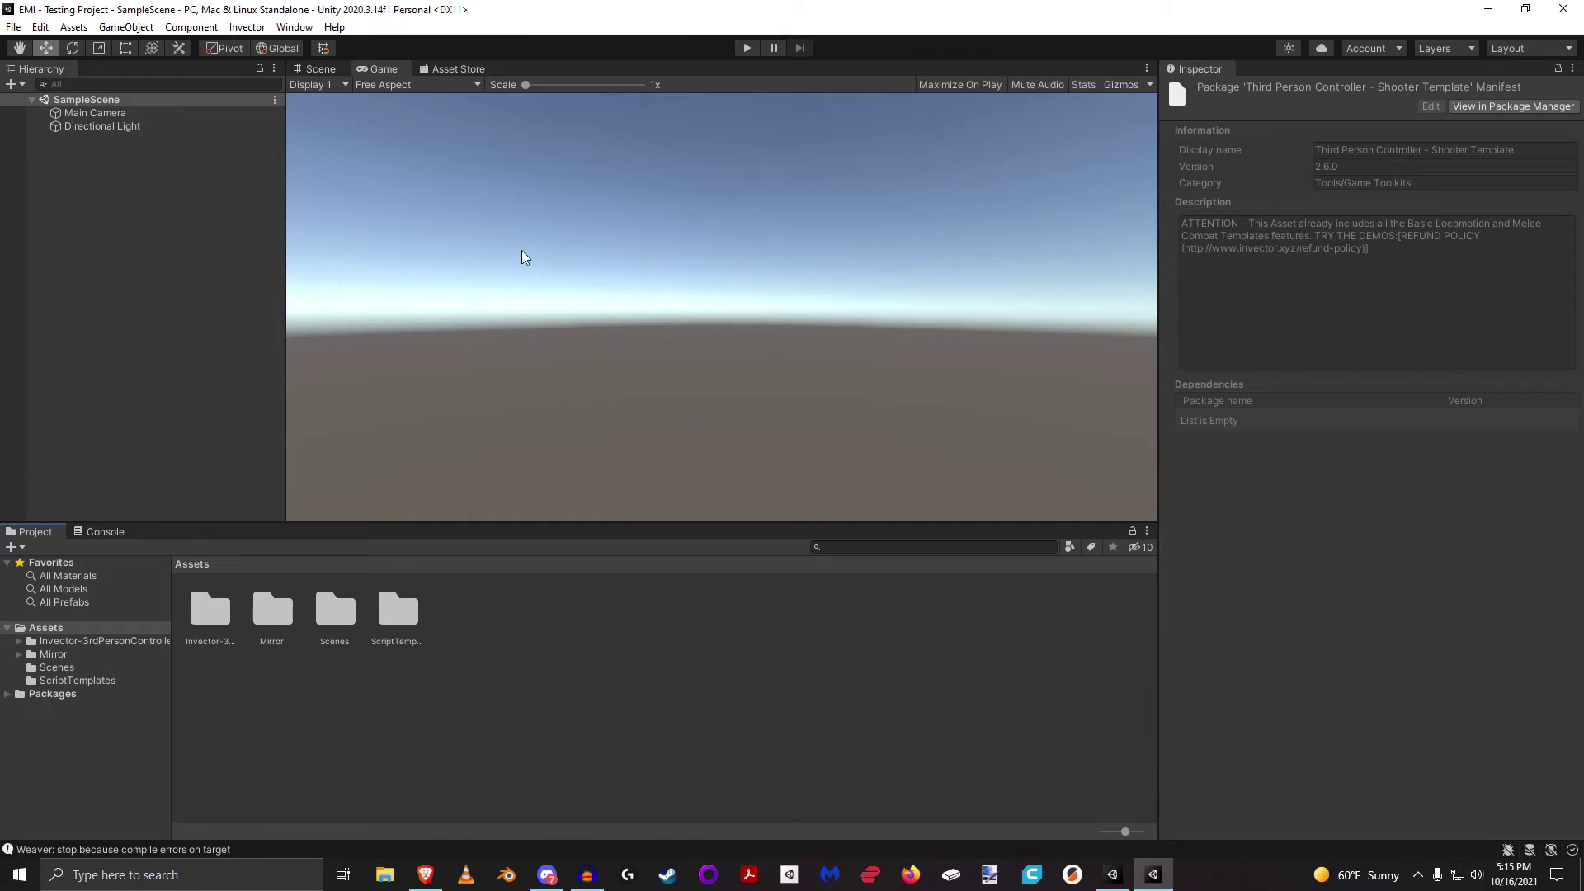
pyautogui.click(74, 26)
pyautogui.moveTo(119, 231)
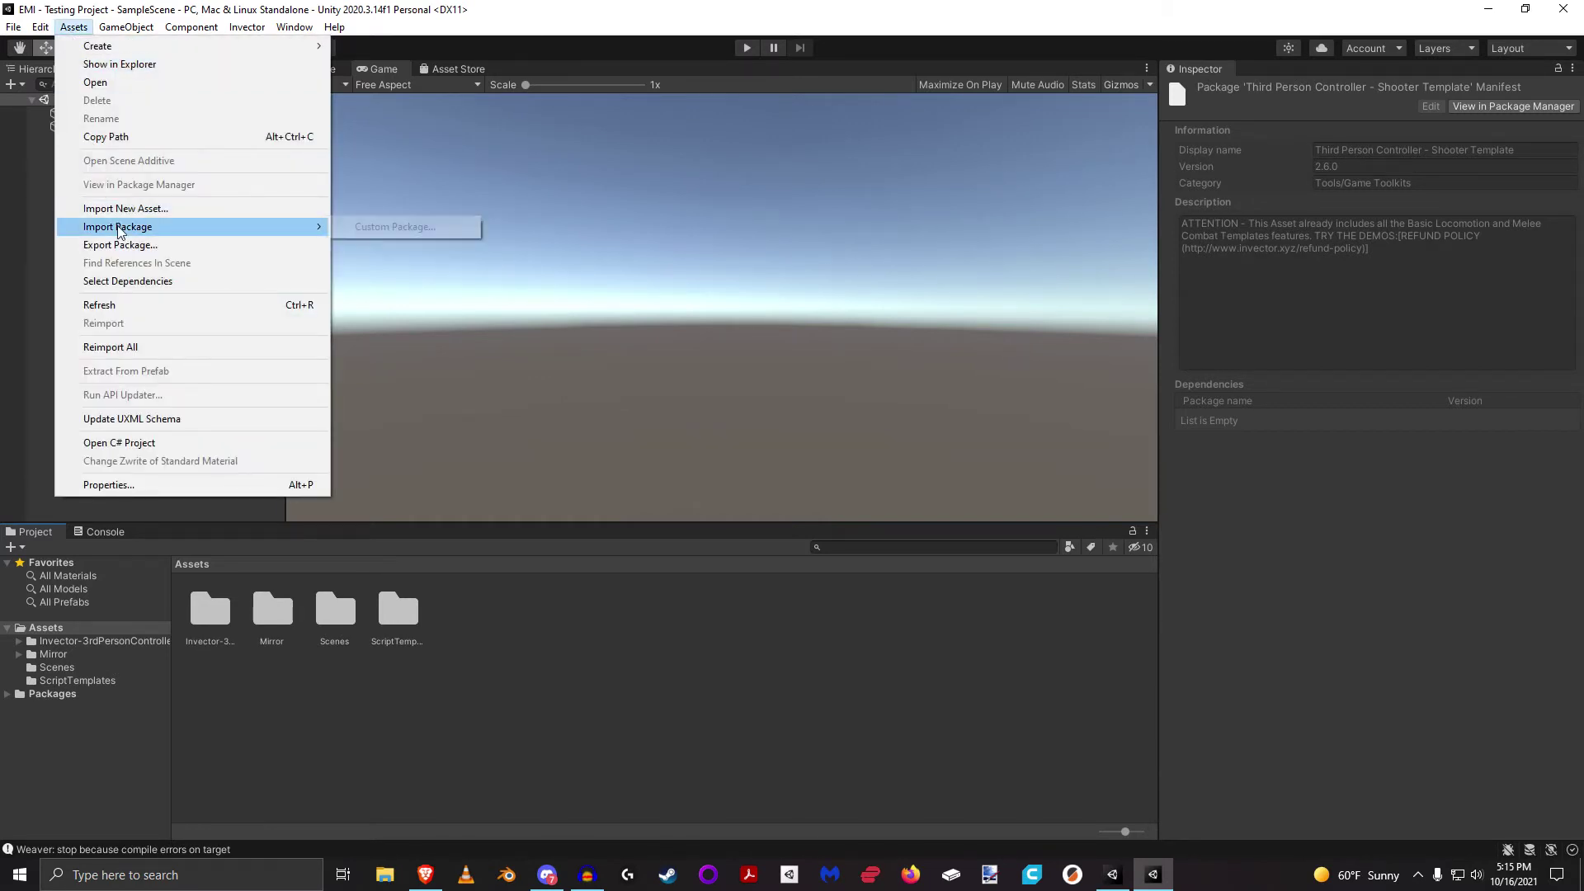
pyautogui.click(387, 226)
pyautogui.click(228, 242)
pyautogui.click(230, 212)
pyautogui.click(230, 245)
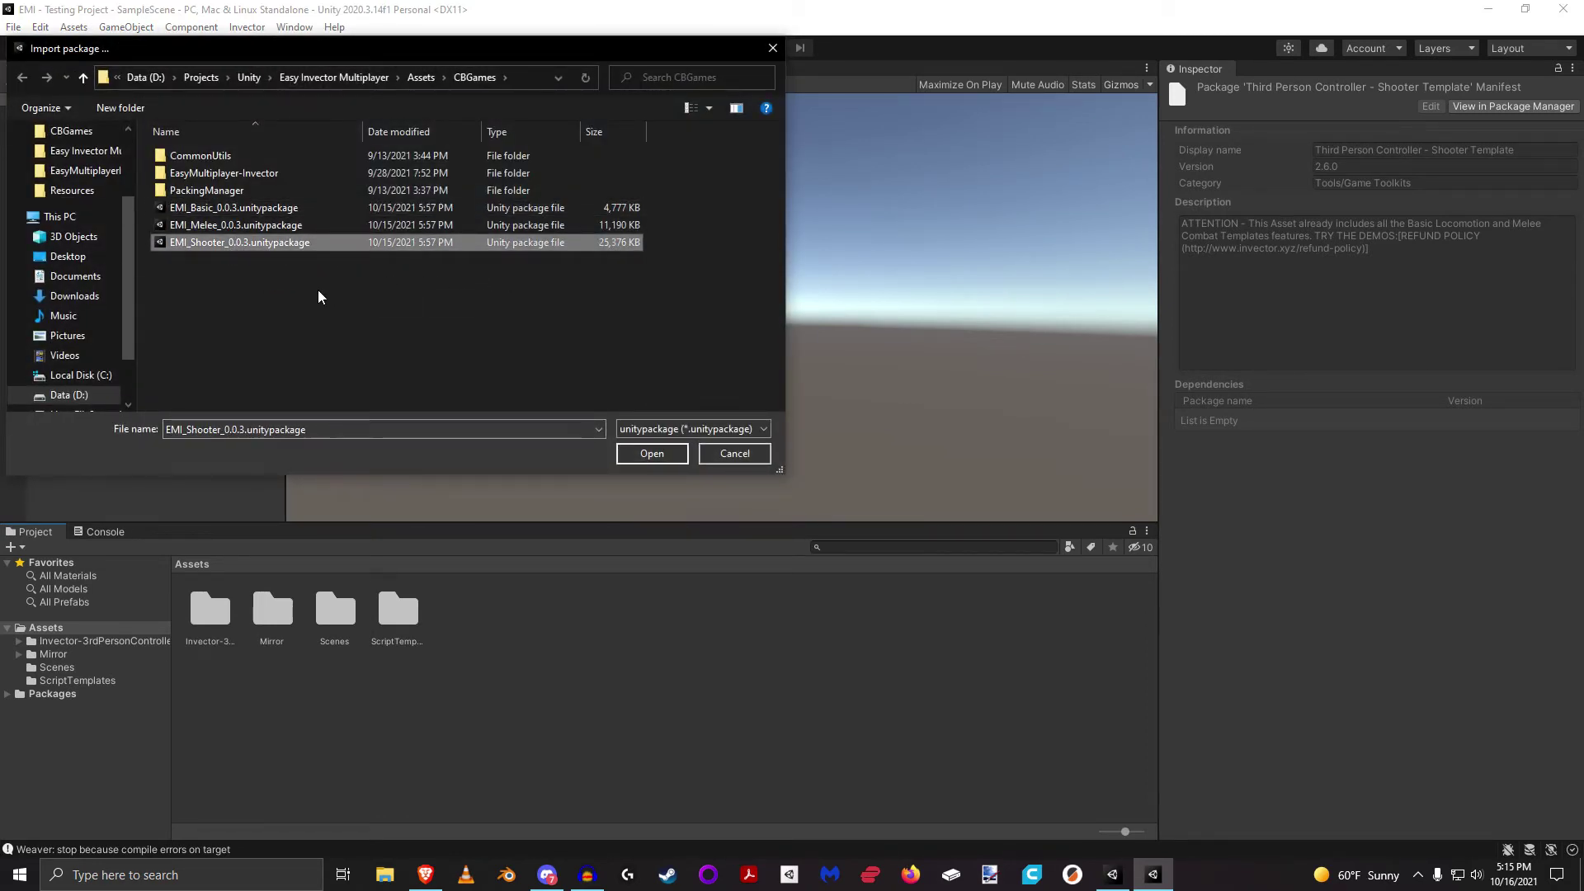
pyautogui.click(648, 456)
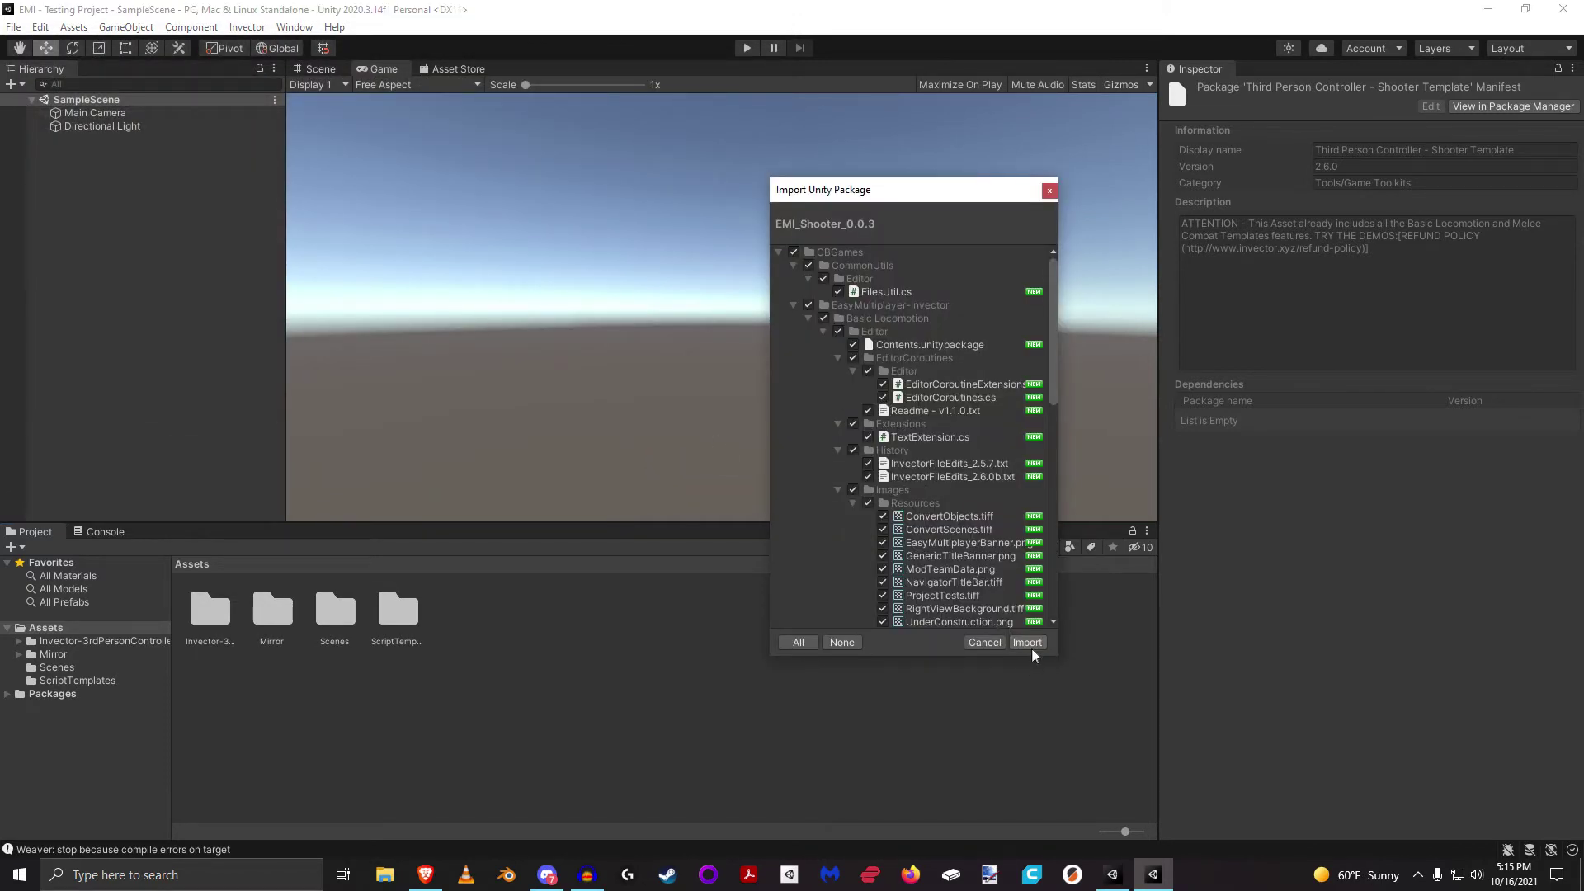
pyautogui.click(1027, 642)
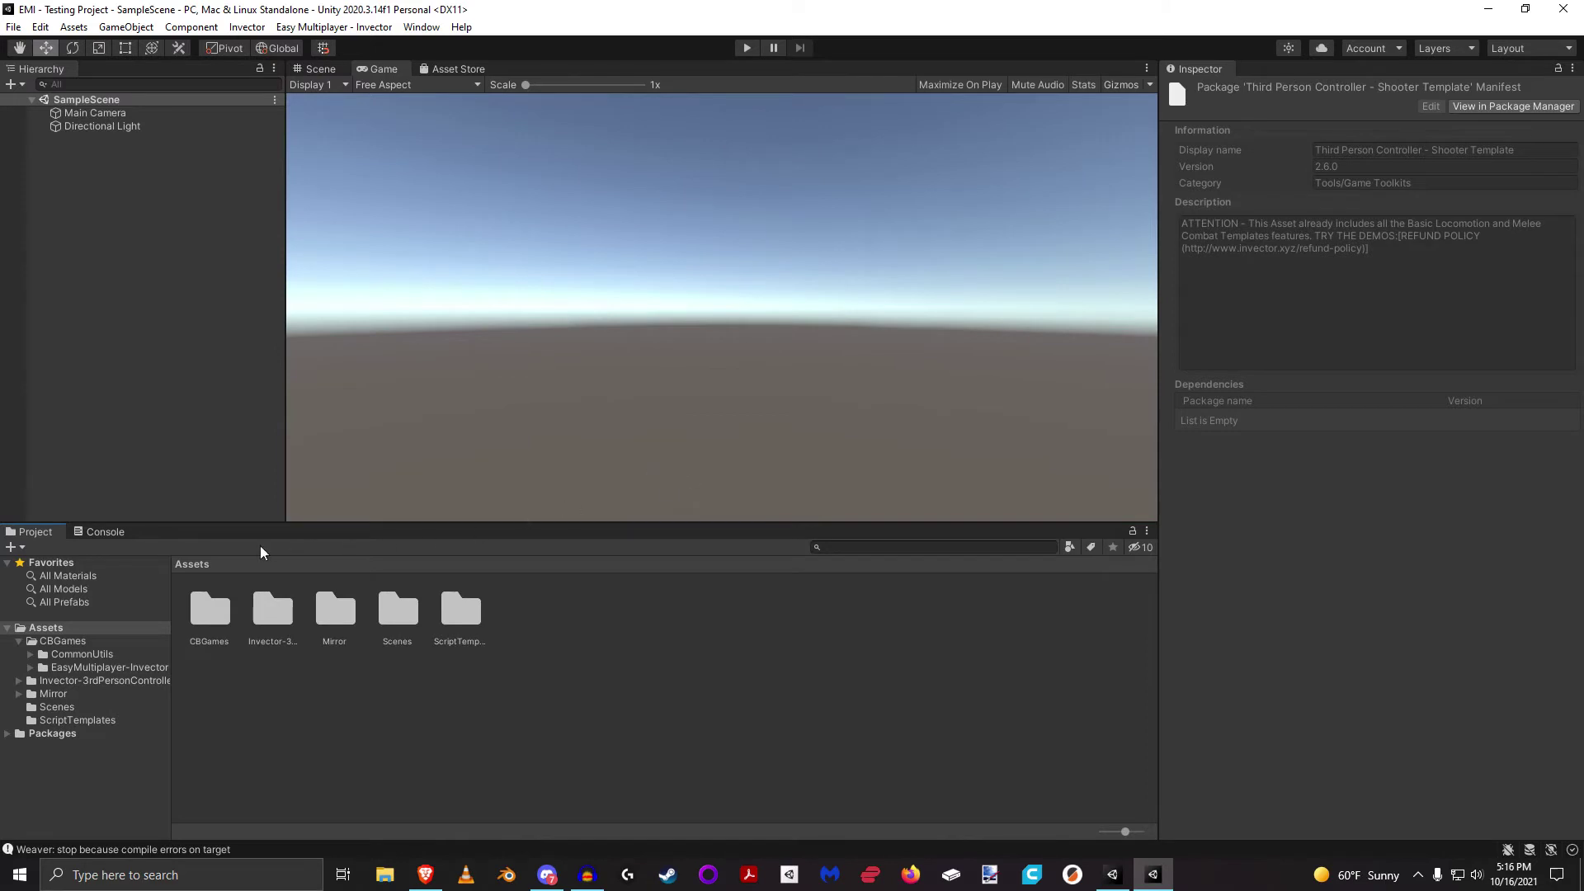
# Step: Clear all messages from the Console and return to the project's assets
pyautogui.click(116, 534)
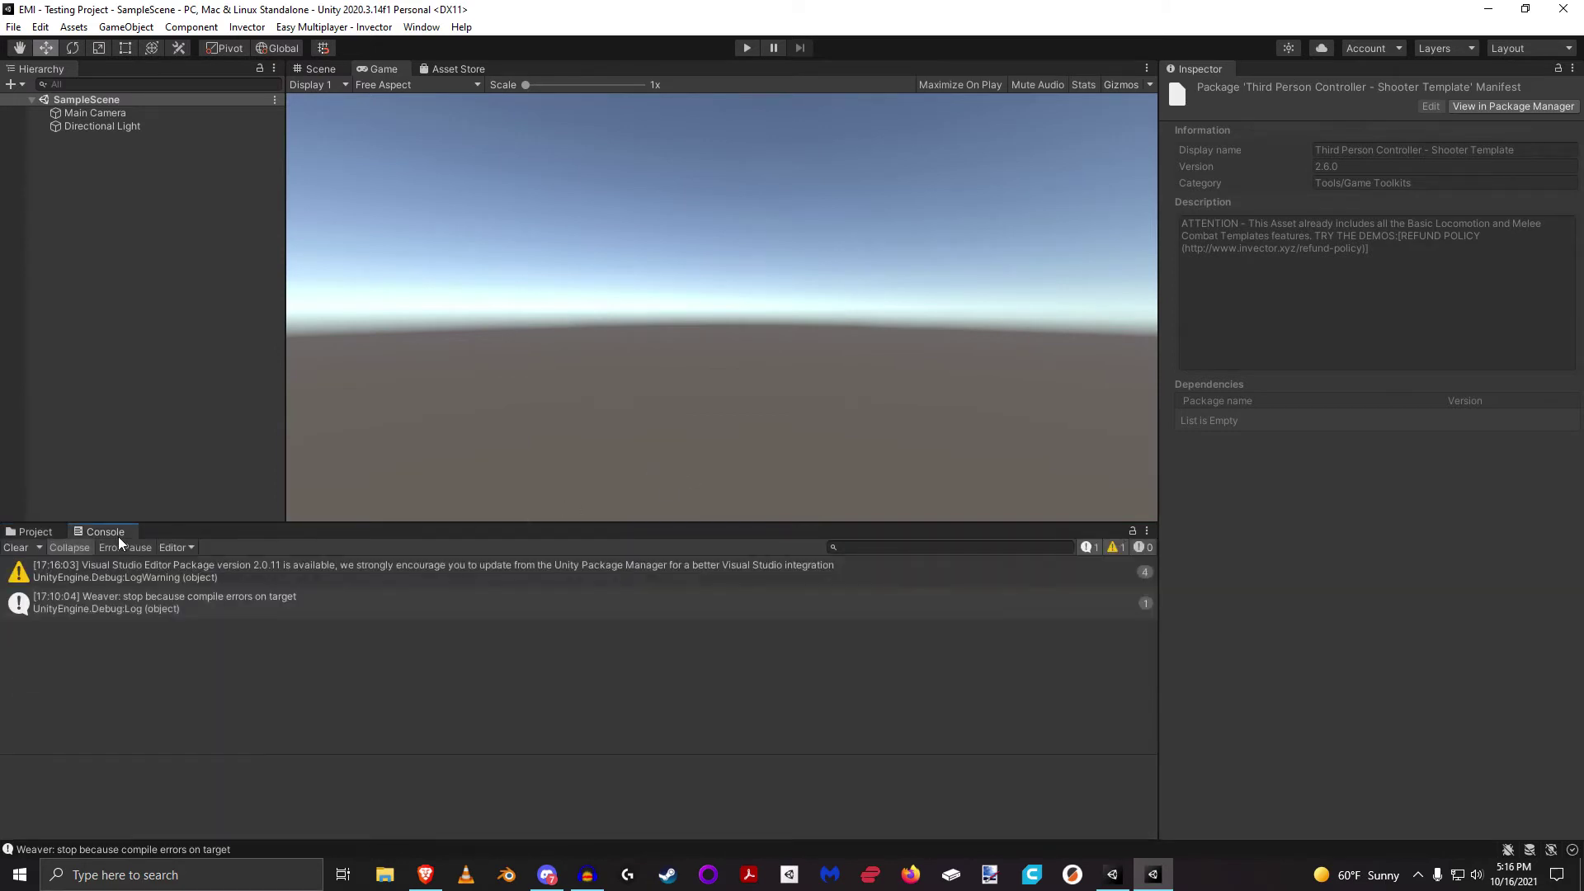
pyautogui.click(16, 548)
pyautogui.click(33, 532)
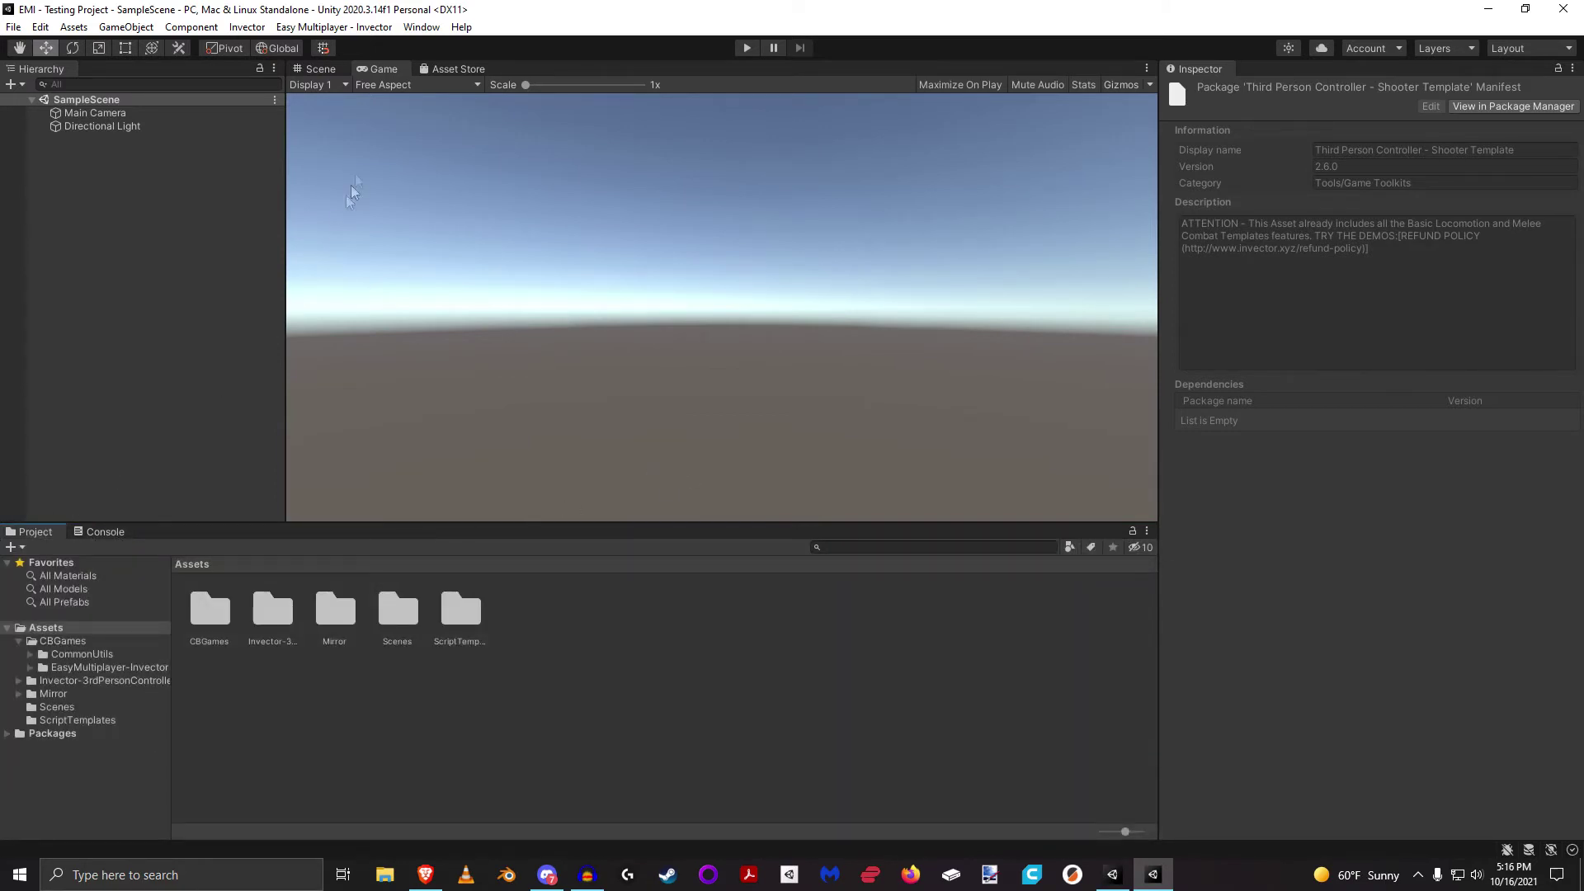
# Step: Open the Easy Multiplayer - Invector Navigator window
pyautogui.click(320, 30)
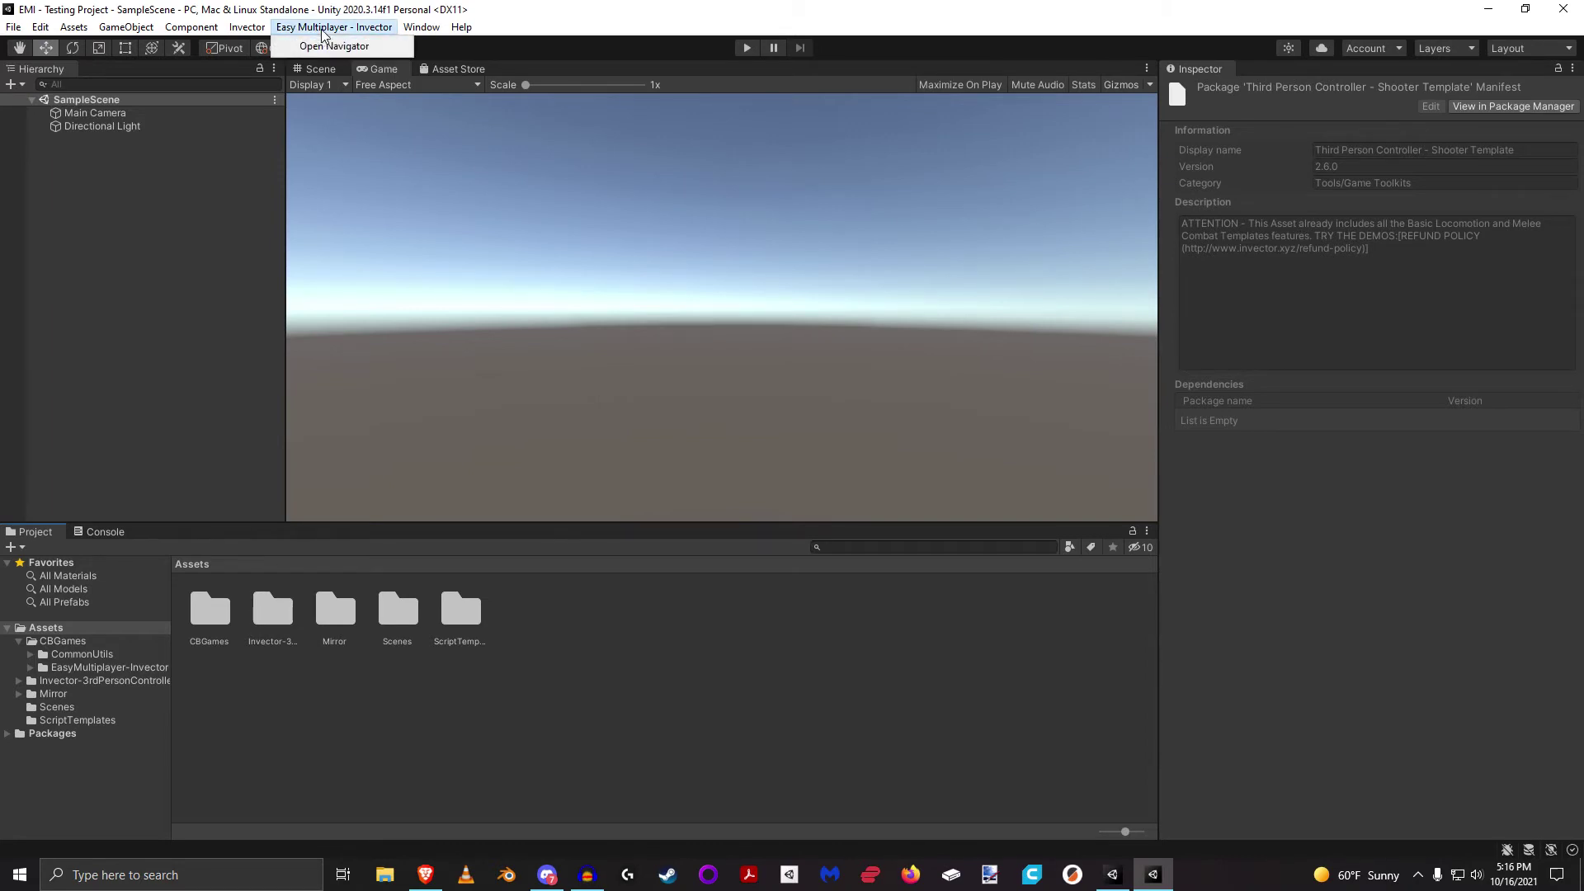
pyautogui.click(361, 48)
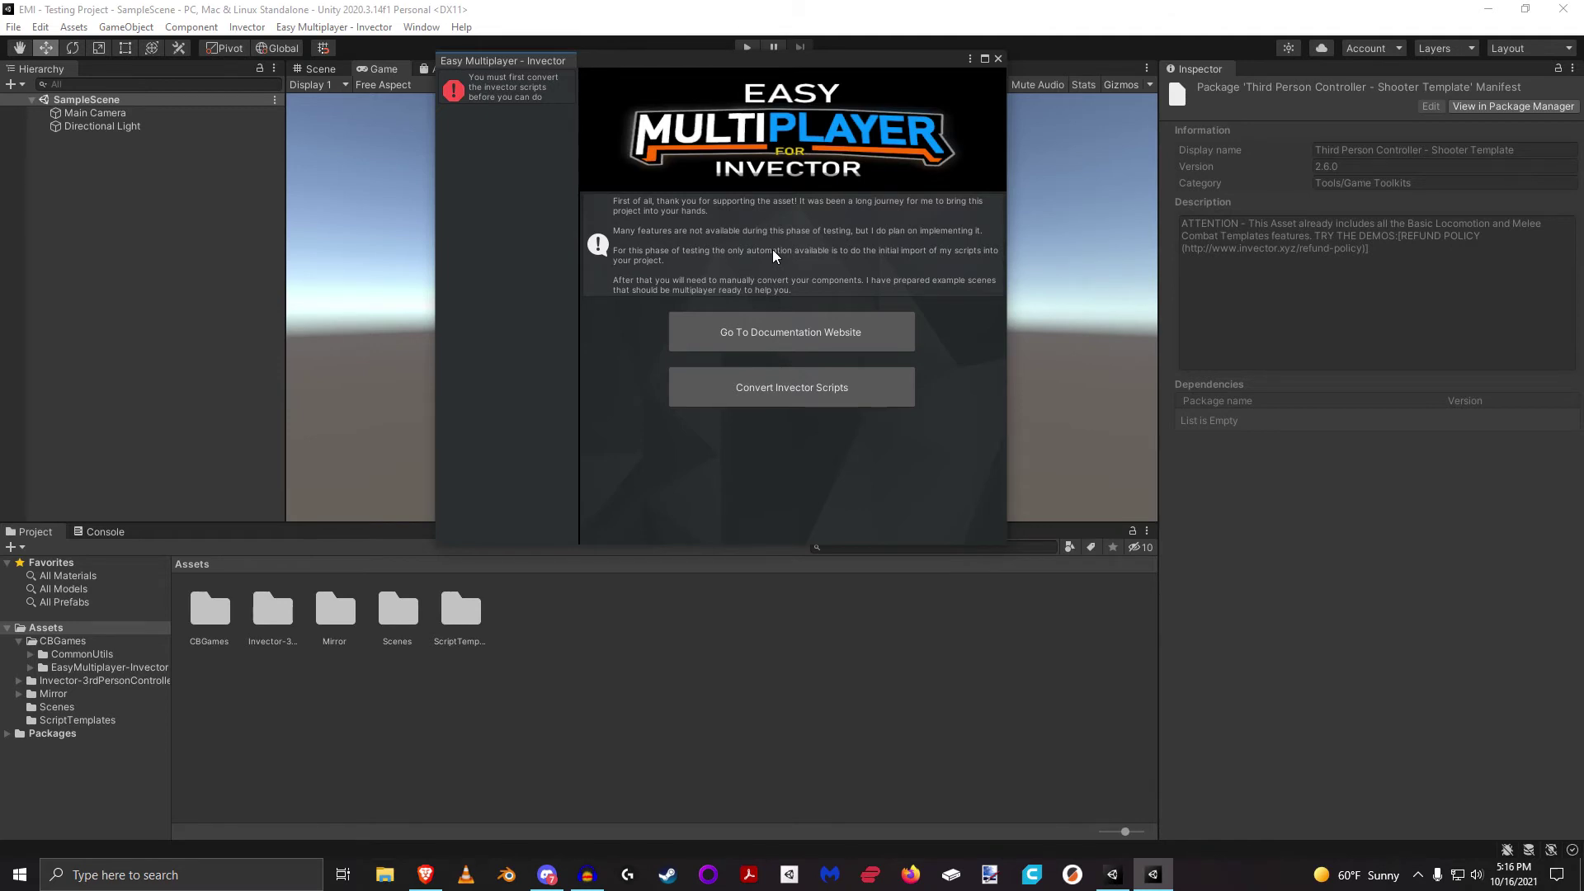
# Step: Go to the documentation website from the Navigator, read through to the Project Setup page, and return to Unity
pyautogui.click(799, 331)
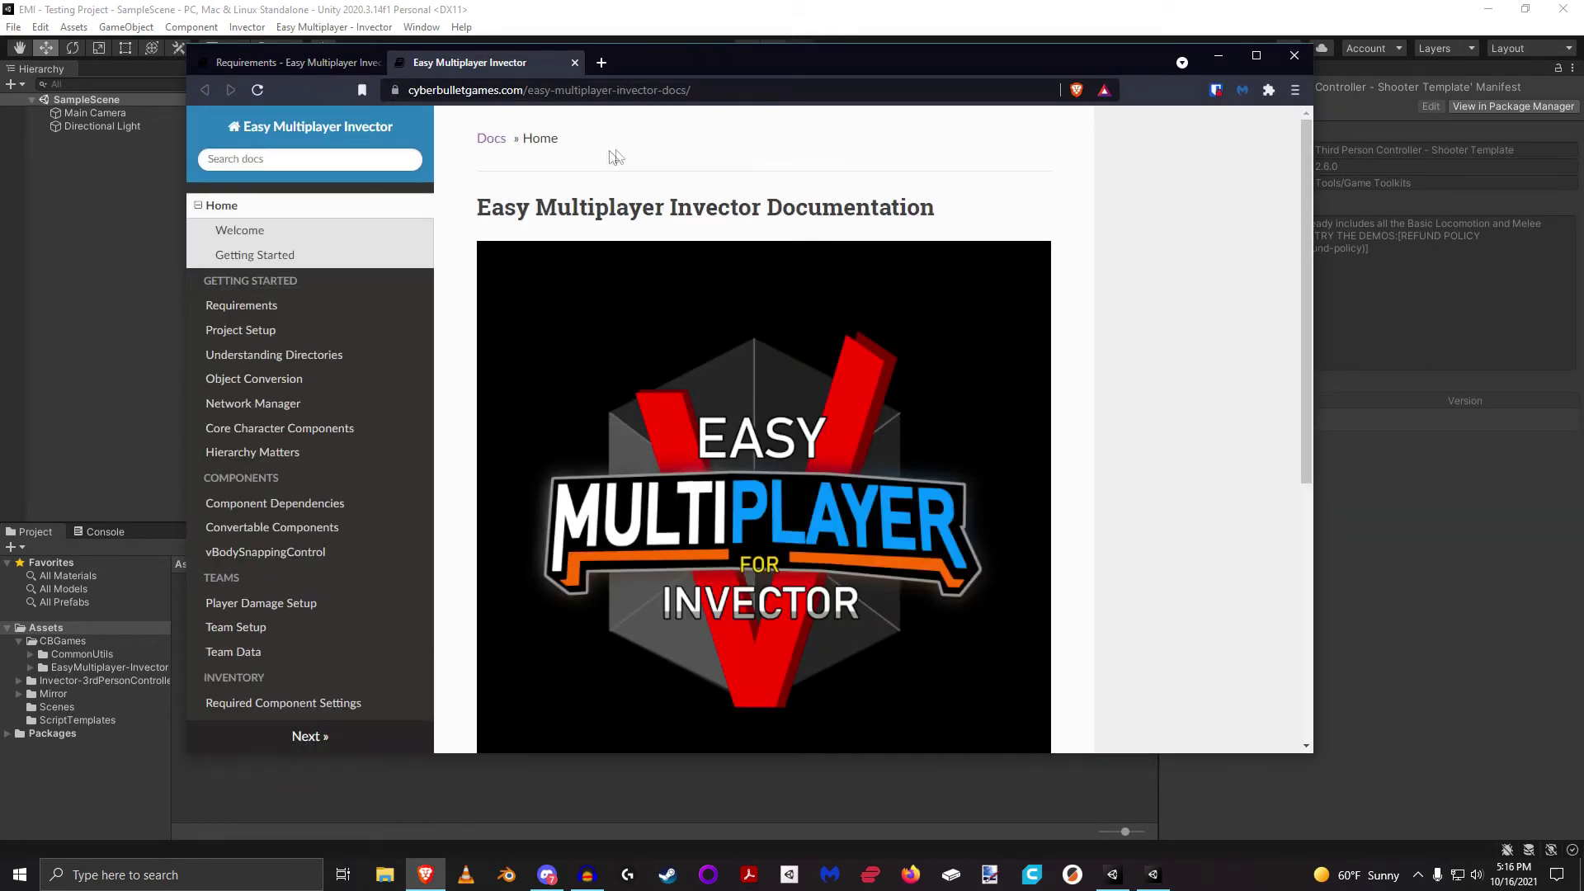
pyautogui.scroll(-5, 1047, 313)
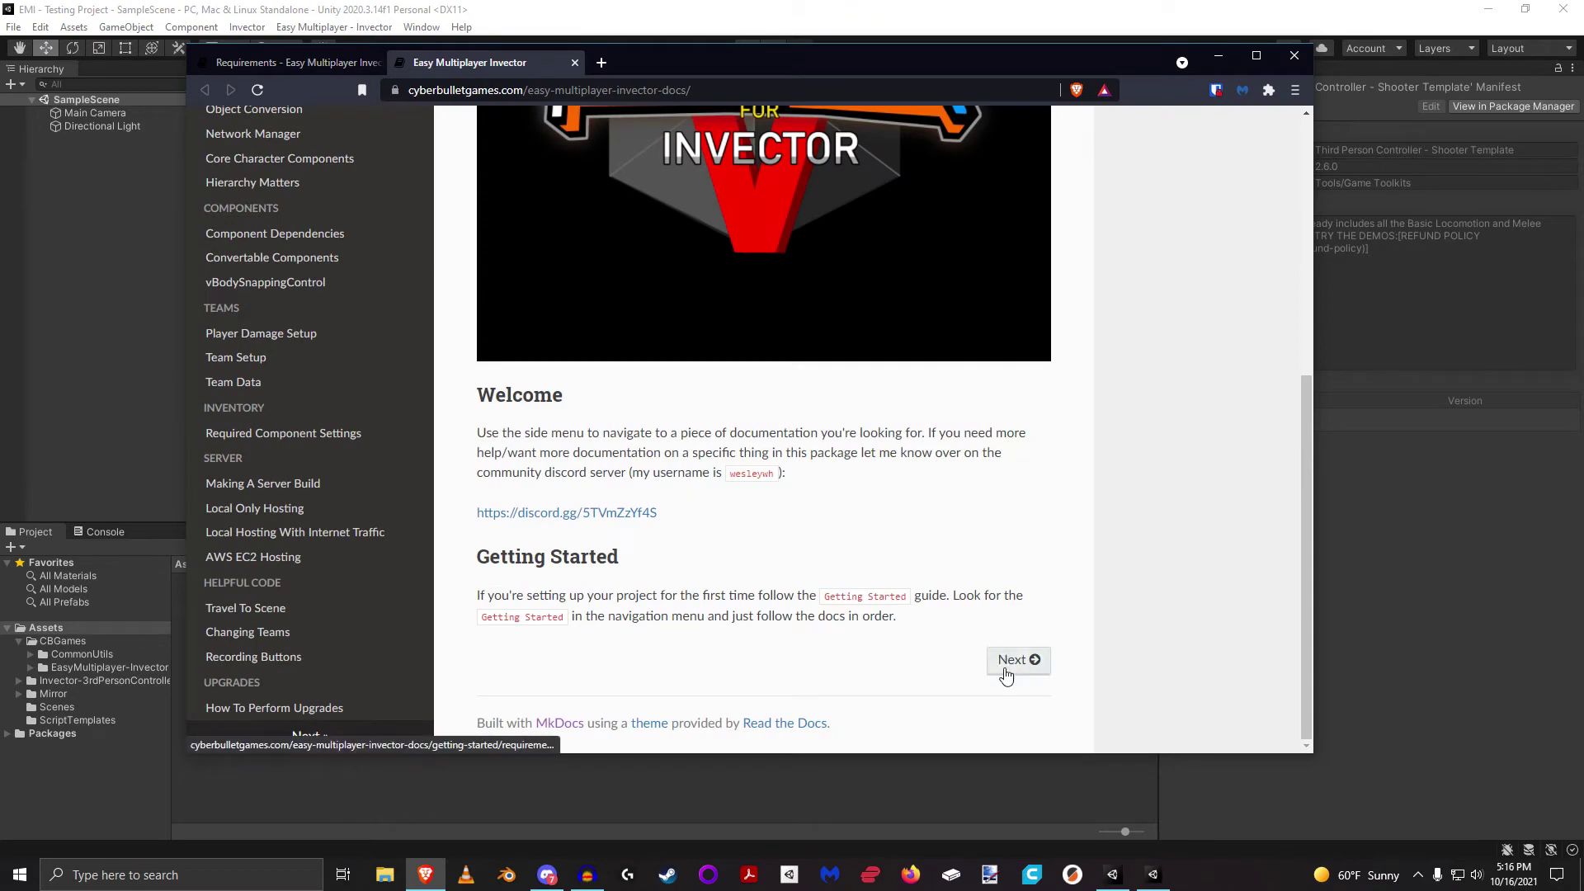
pyautogui.click(1024, 662)
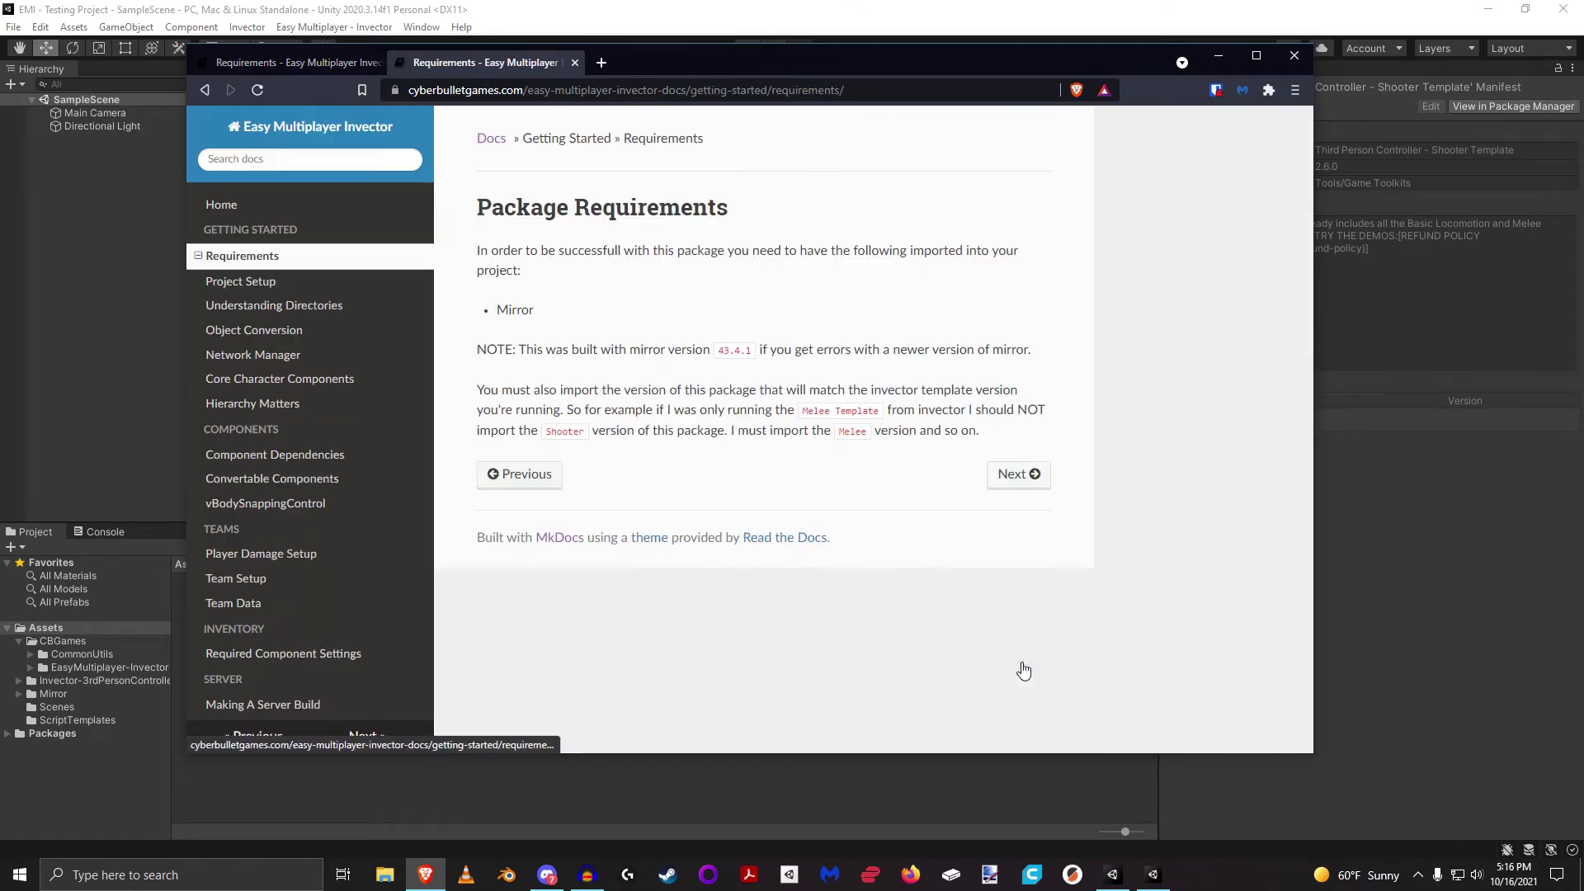
pyautogui.click(1021, 474)
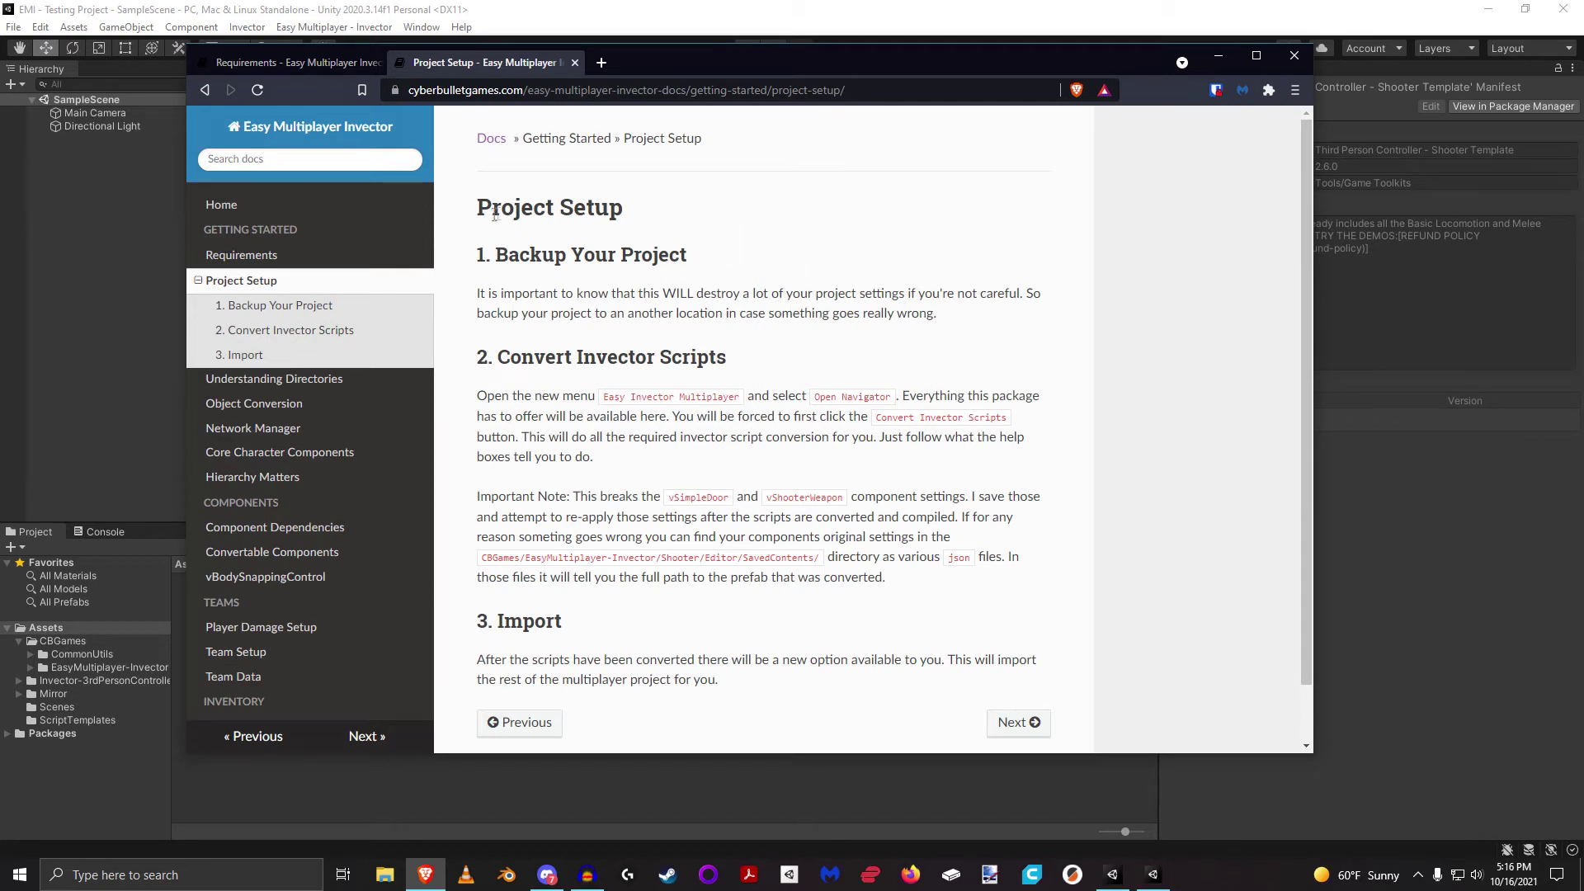
pyautogui.moveTo(493, 213); pyautogui.dragTo(666, 213)
pyautogui.click(770, 251)
pyautogui.moveTo(728, 60); pyautogui.dragTo(1583, 87)
pyautogui.click(756, 488)
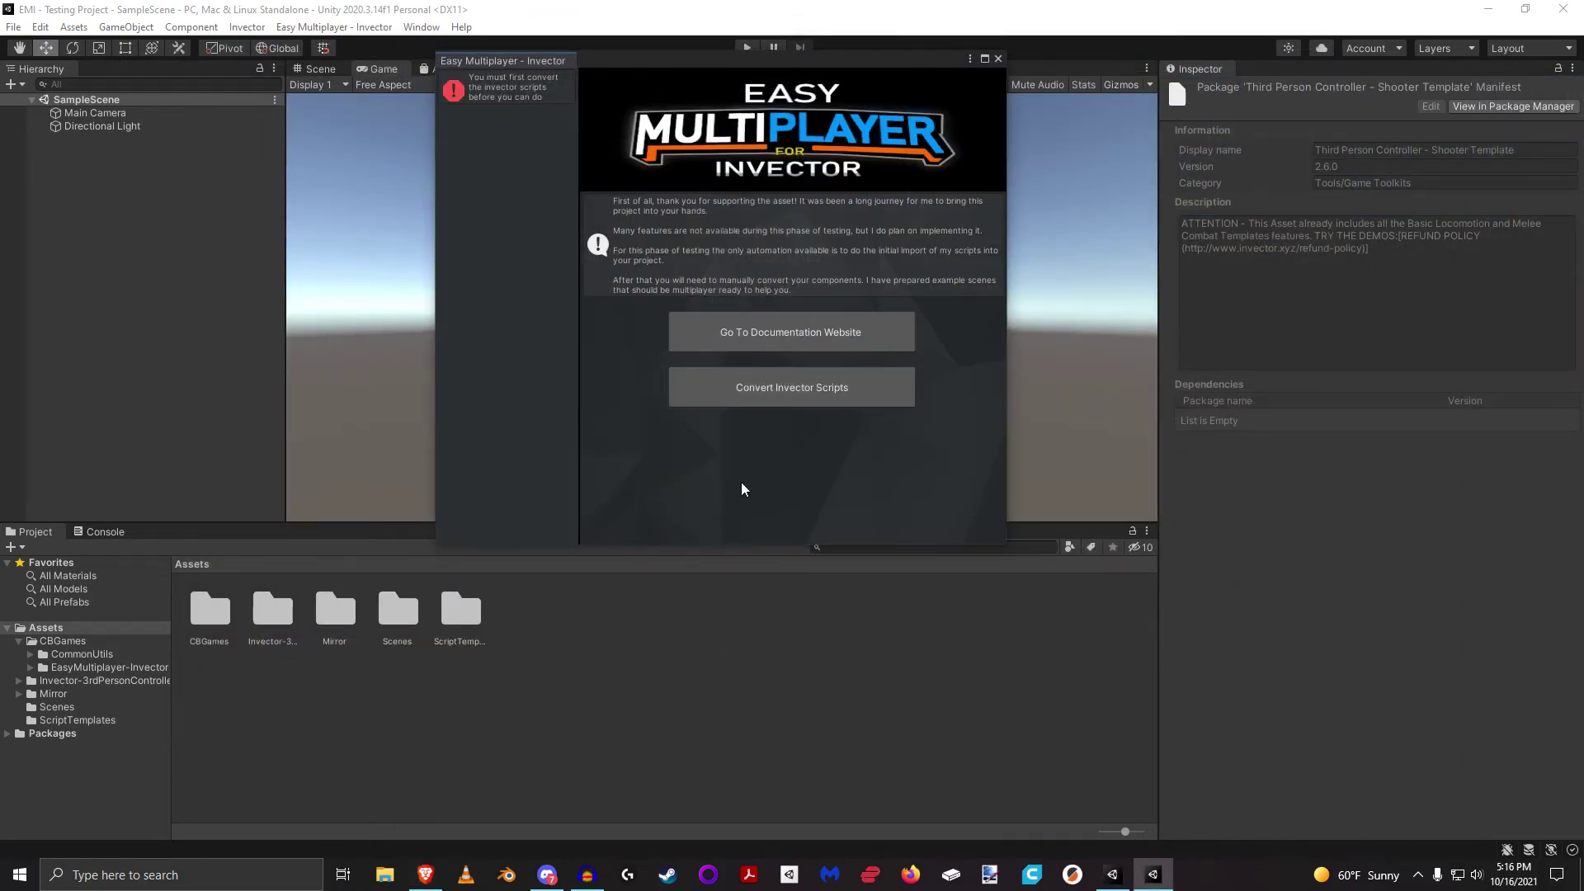
# Step: Resize the Easy Multiplayer - Invector window and place it over the middle of the Unity editor
pyautogui.moveTo(1007, 545); pyautogui.dragTo(663, 482)
pyautogui.moveTo(480, 61); pyautogui.dragTo(1424, 334)
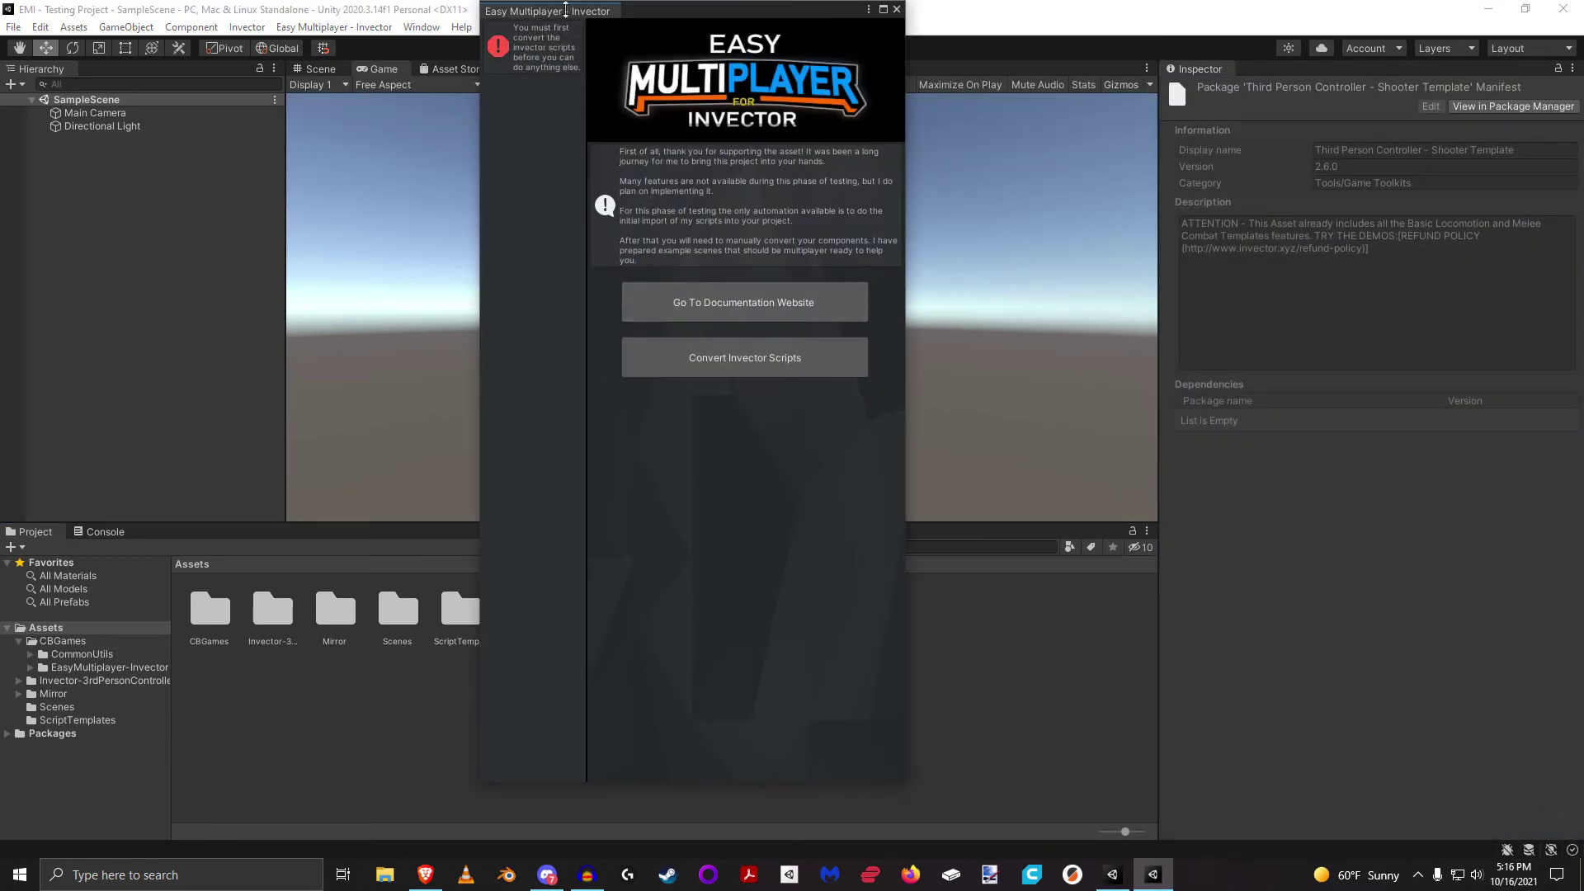
pyautogui.moveTo(633, 3); pyautogui.dragTo(648, 204)
pyautogui.moveTo(919, 432); pyautogui.dragTo(1152, 433)
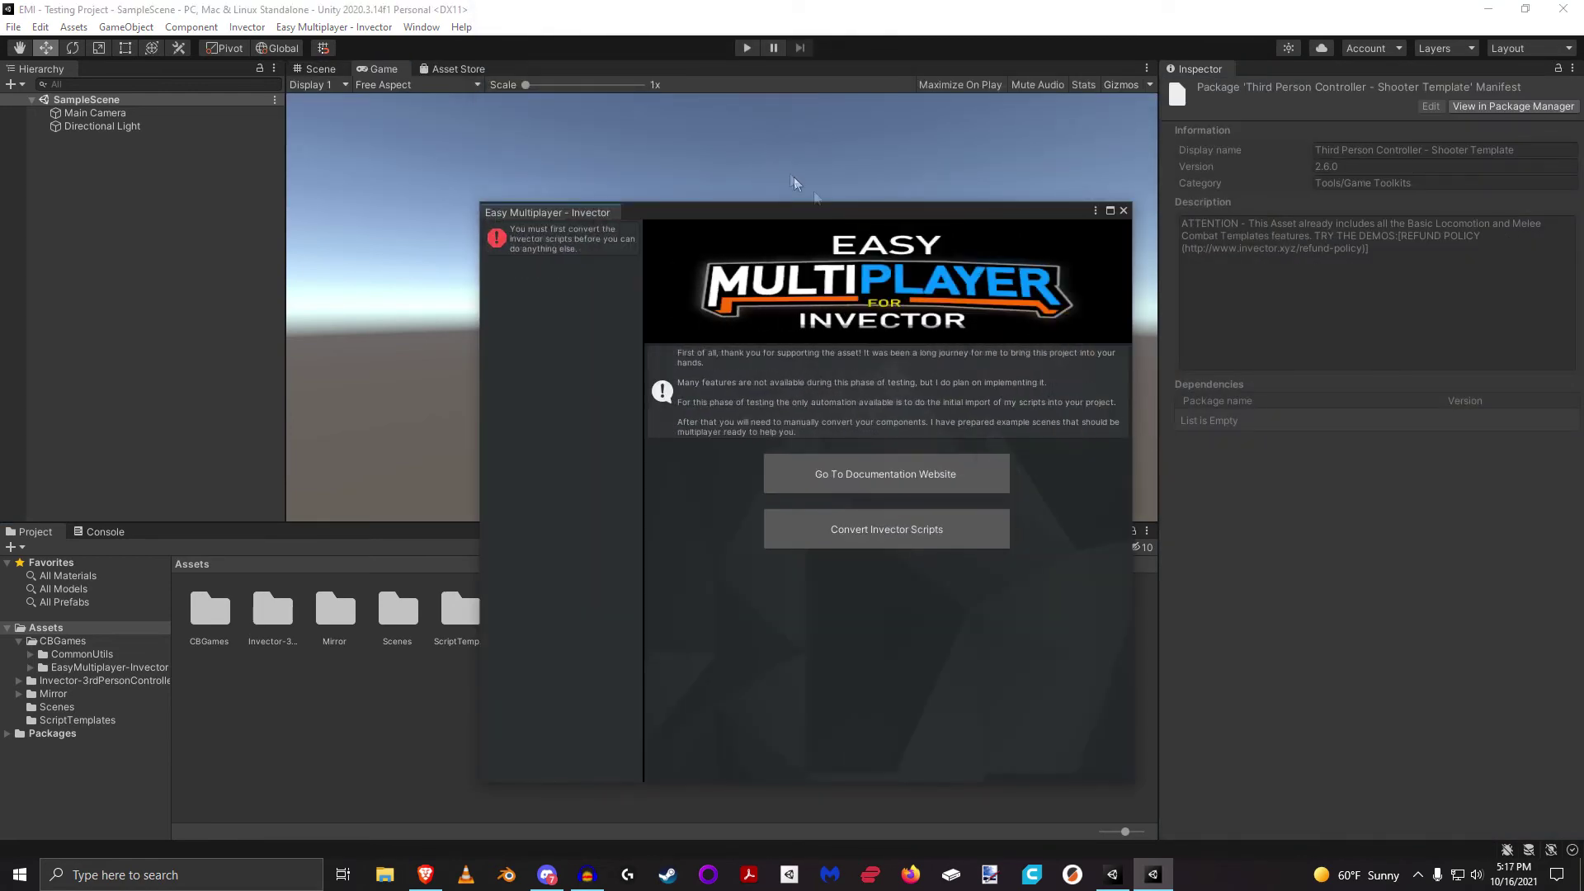
pyautogui.moveTo(806, 212); pyautogui.dragTo(701, 119)
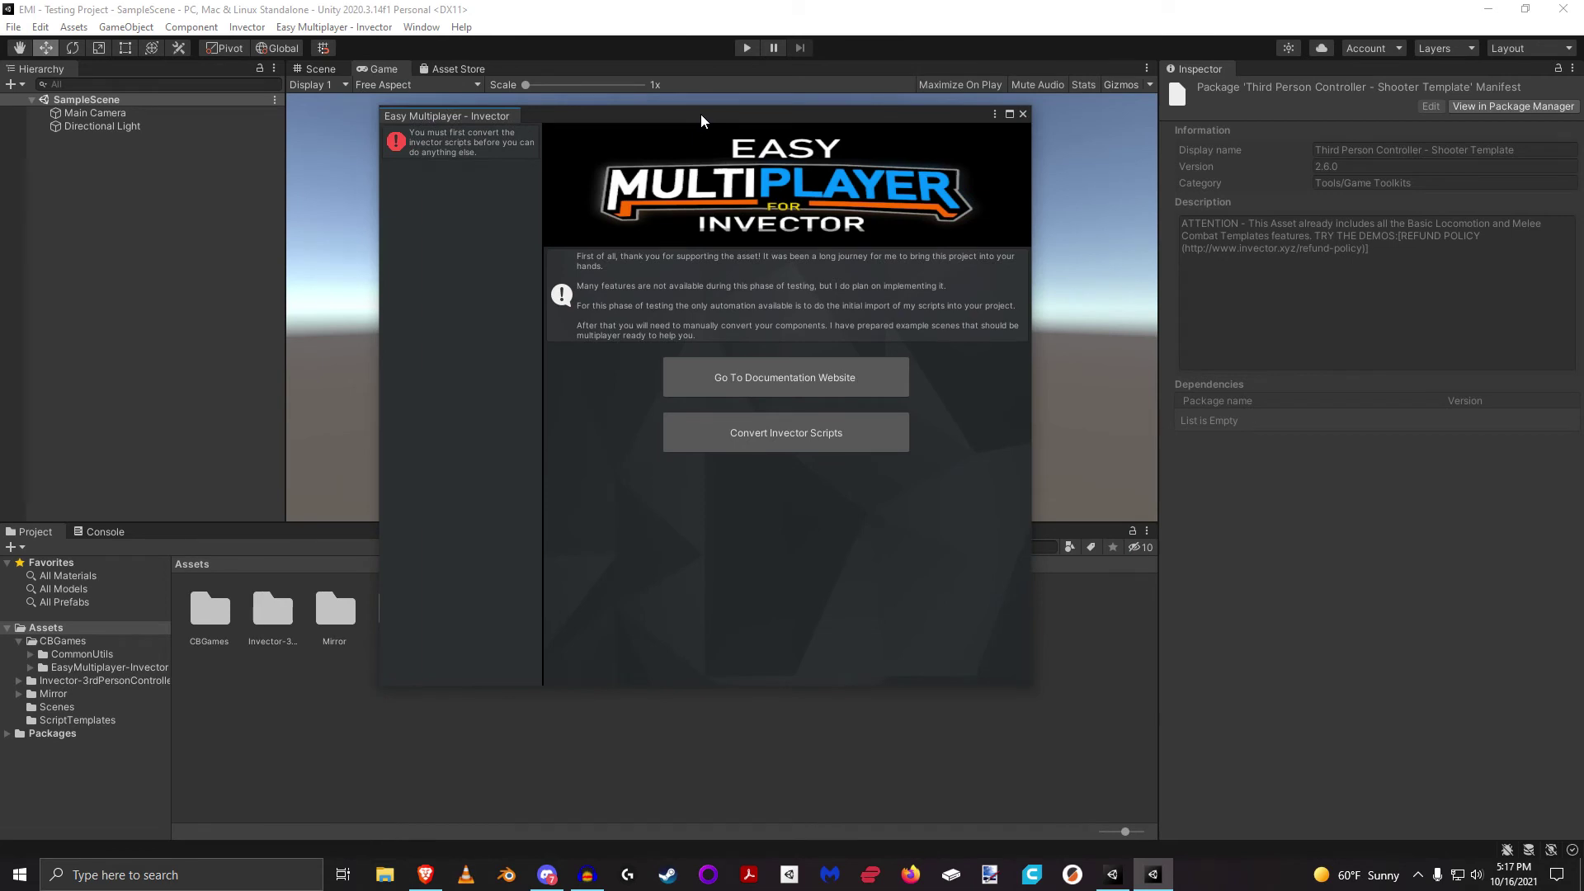
# Step: Convert the Invector scripts, force Unity to recompile them, and import the multiplayer packages
pyautogui.click(819, 432)
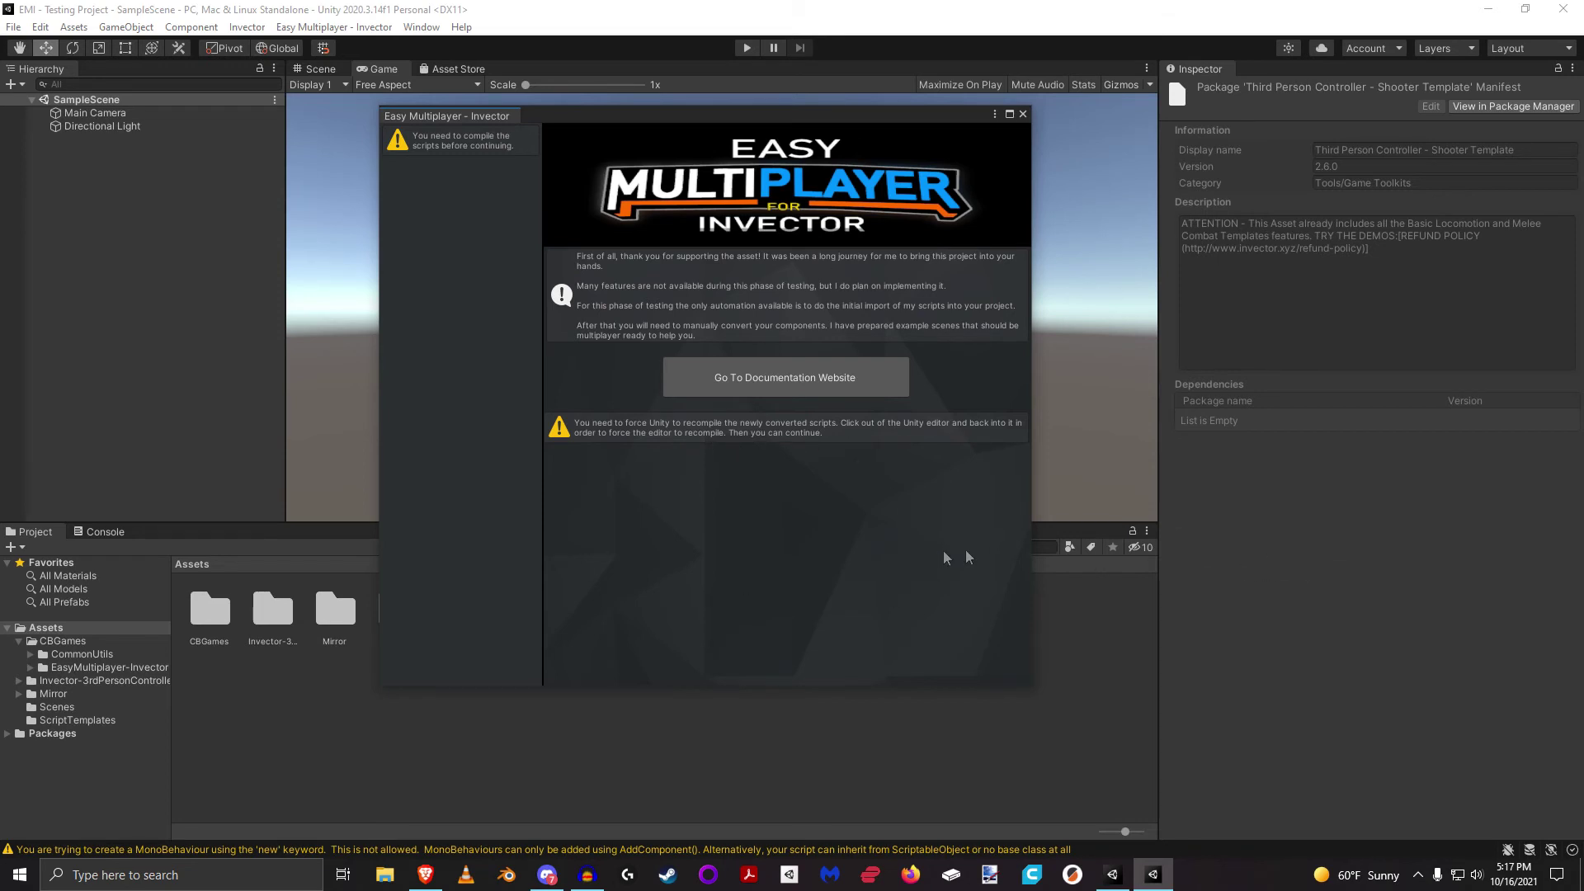
pyautogui.click(700, 500)
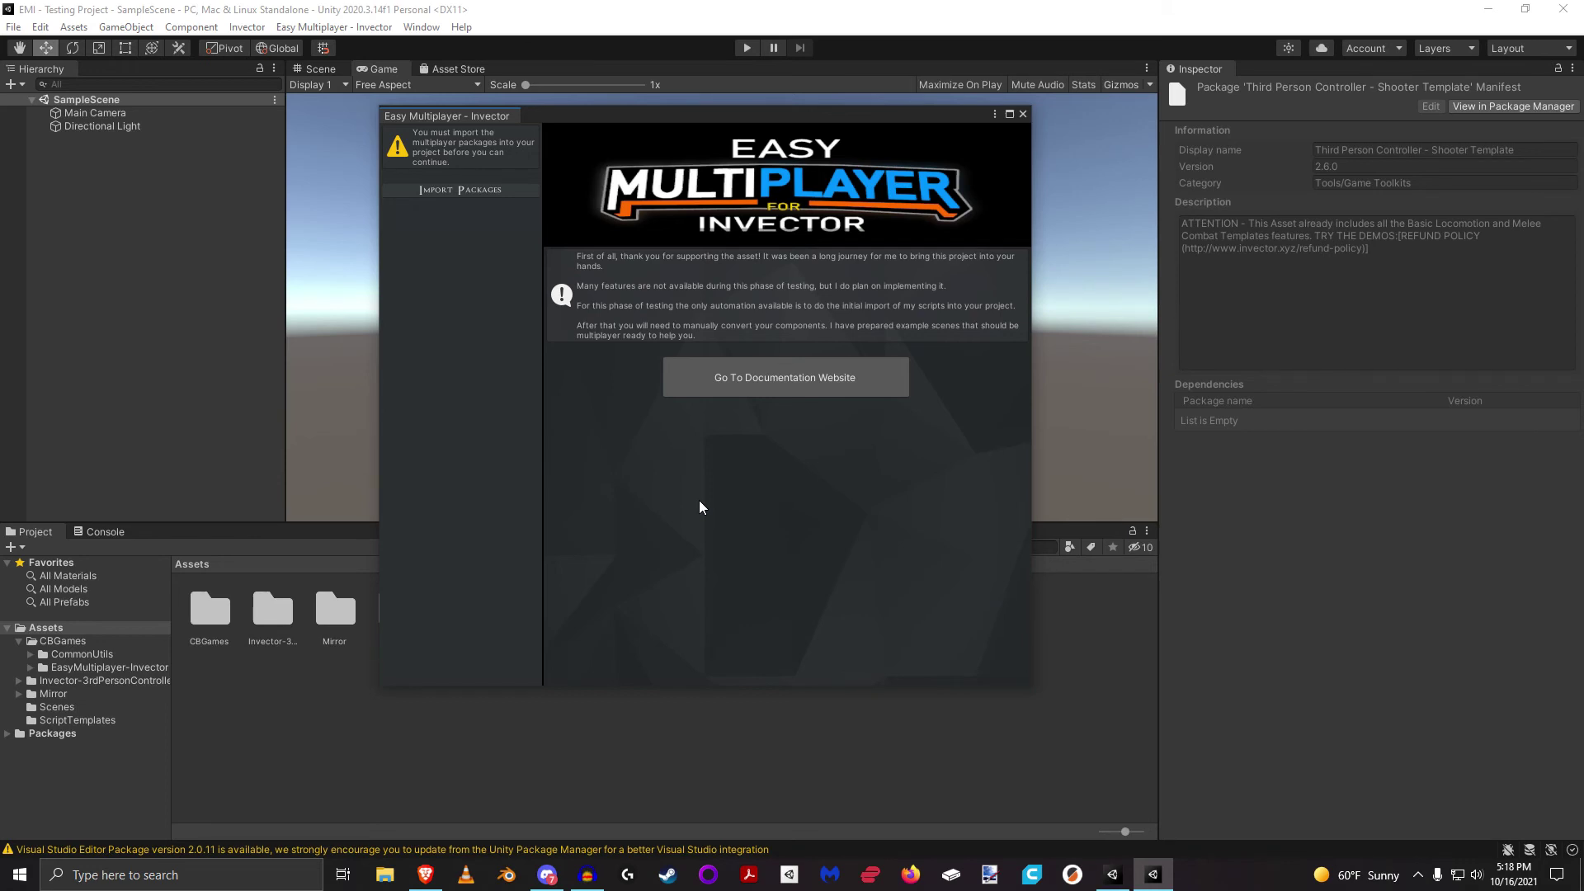
pyautogui.click(449, 191)
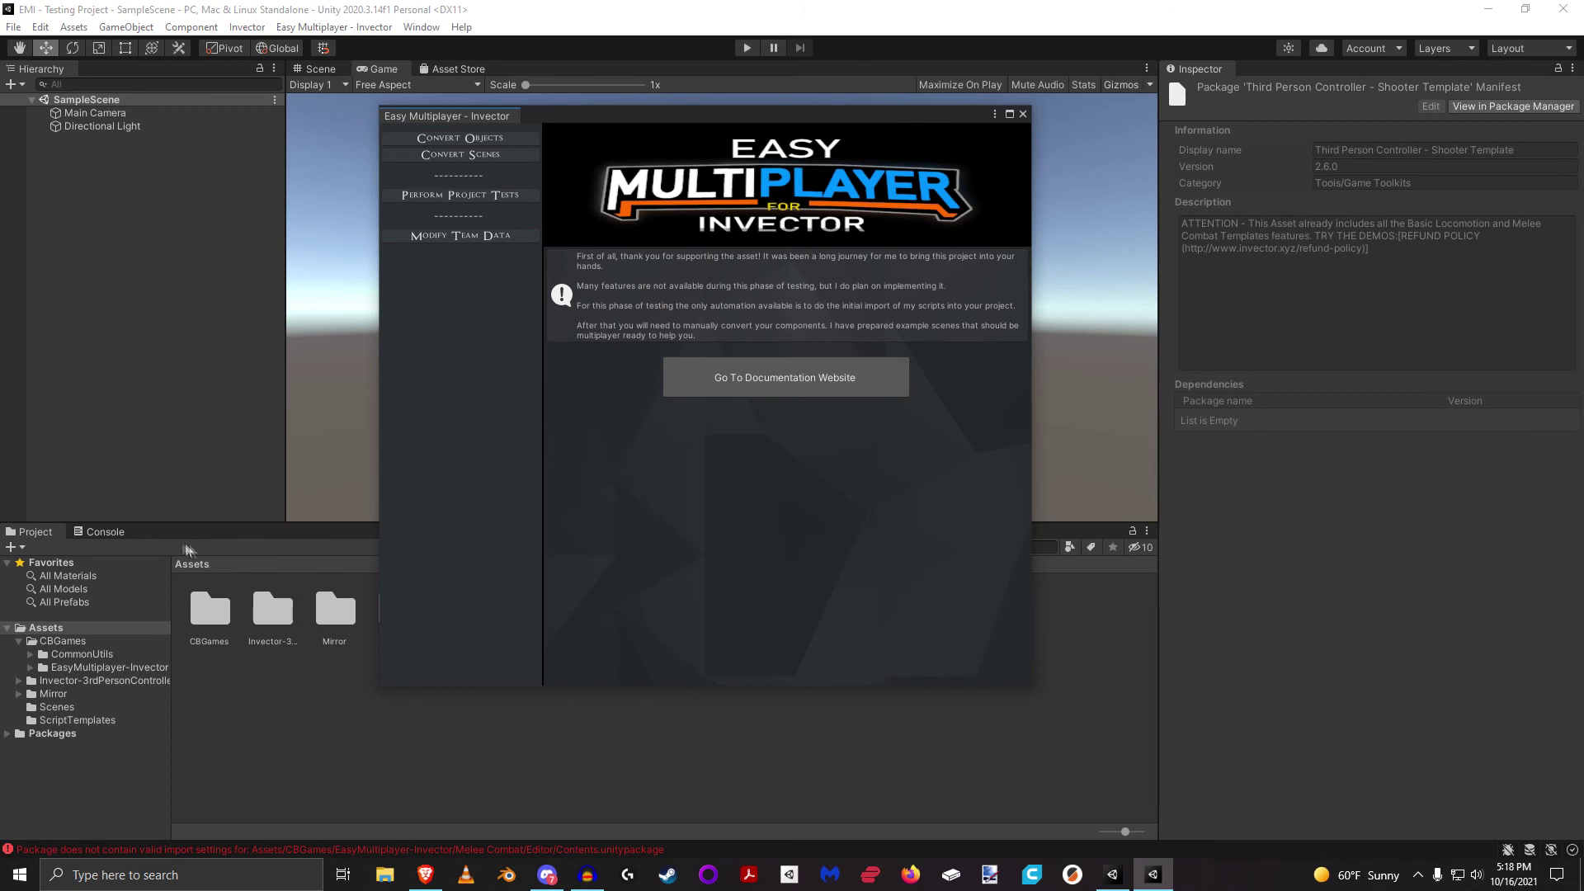
# Step: Inspect the Console error for the Melee Combat Contents.unitypackage, clear the Console, and reposition the Navigator window
pyautogui.click(104, 533)
pyautogui.click(471, 695)
pyautogui.moveTo(809, 116); pyautogui.dragTo(882, 19)
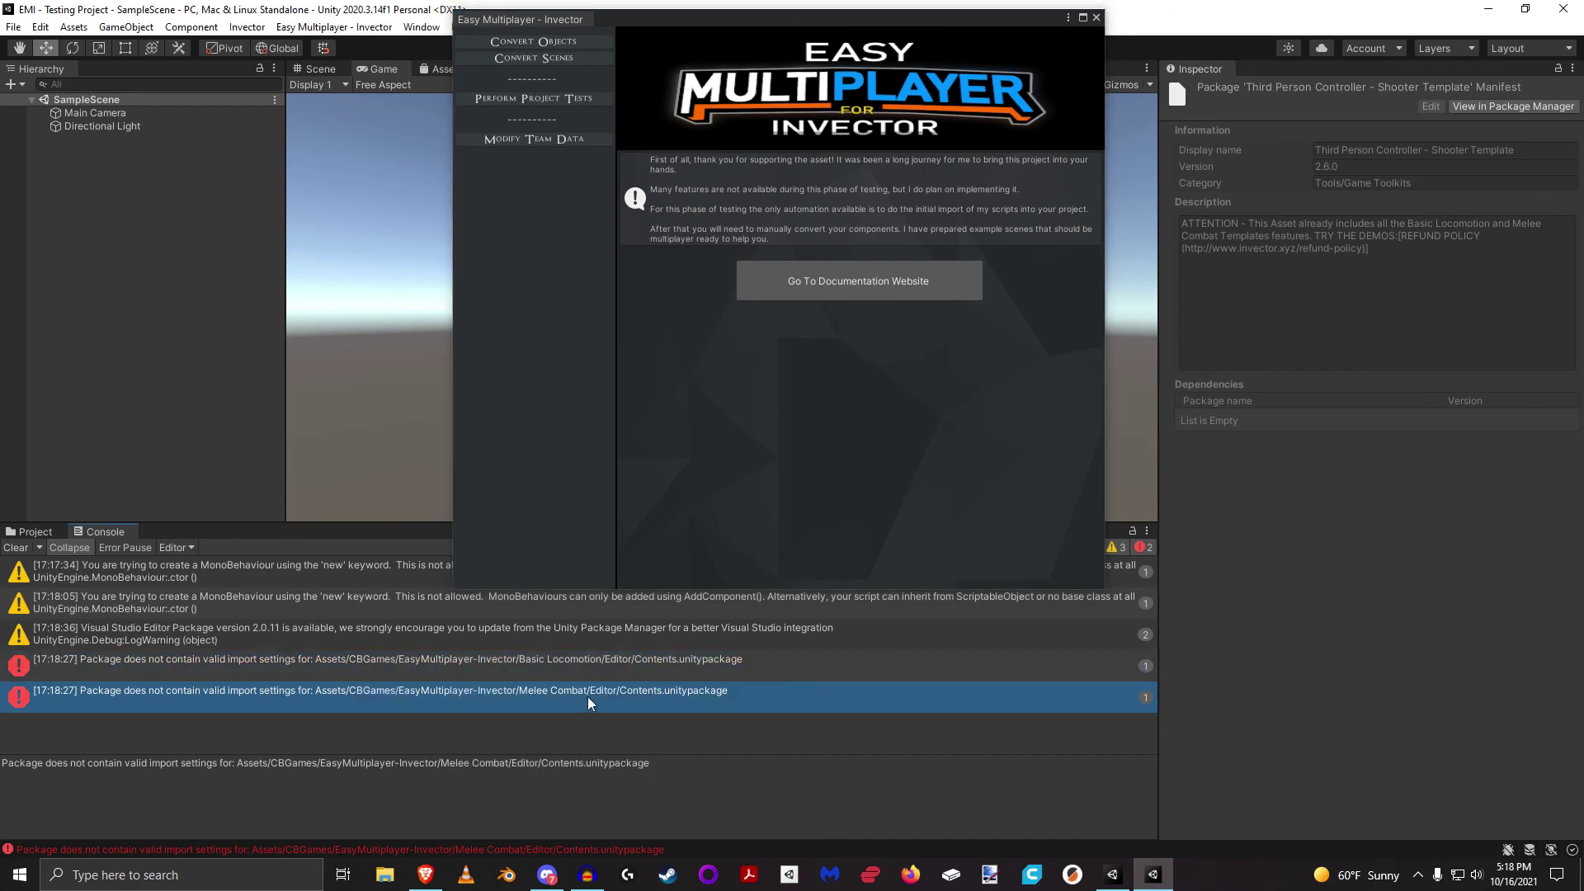
pyautogui.click(16, 549)
pyautogui.moveTo(795, 16); pyautogui.dragTo(837, 171)
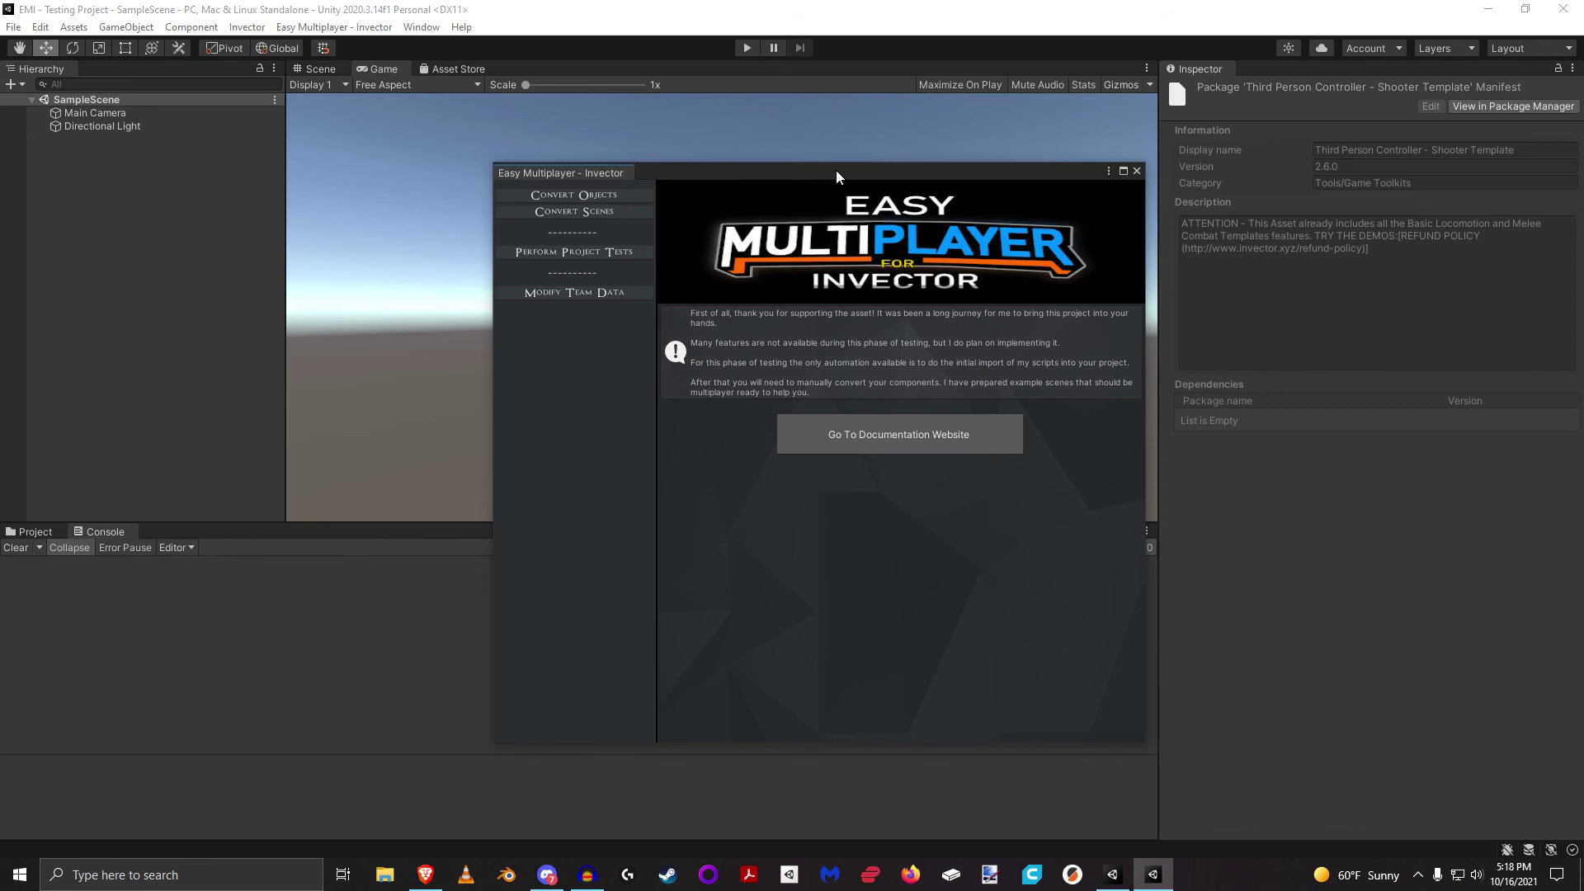
pyautogui.moveTo(835, 170); pyautogui.dragTo(834, 106)
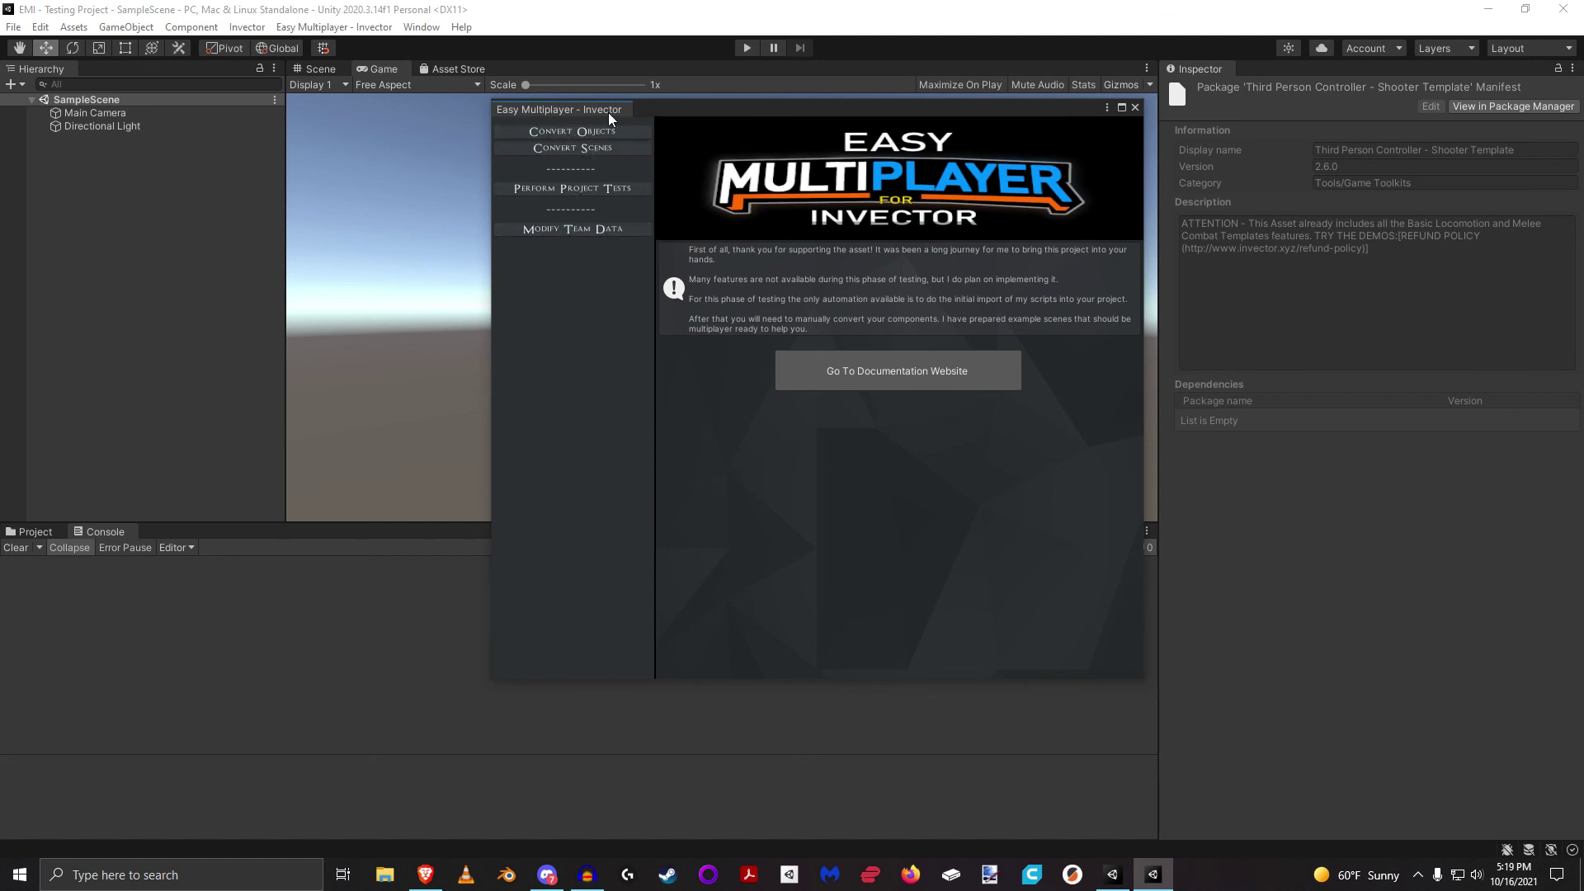
# Step: Look through the Navigator's Convert Objects, Convert Scenes, Perform Project Tests and Modify Team Data pages
pyautogui.click(584, 132)
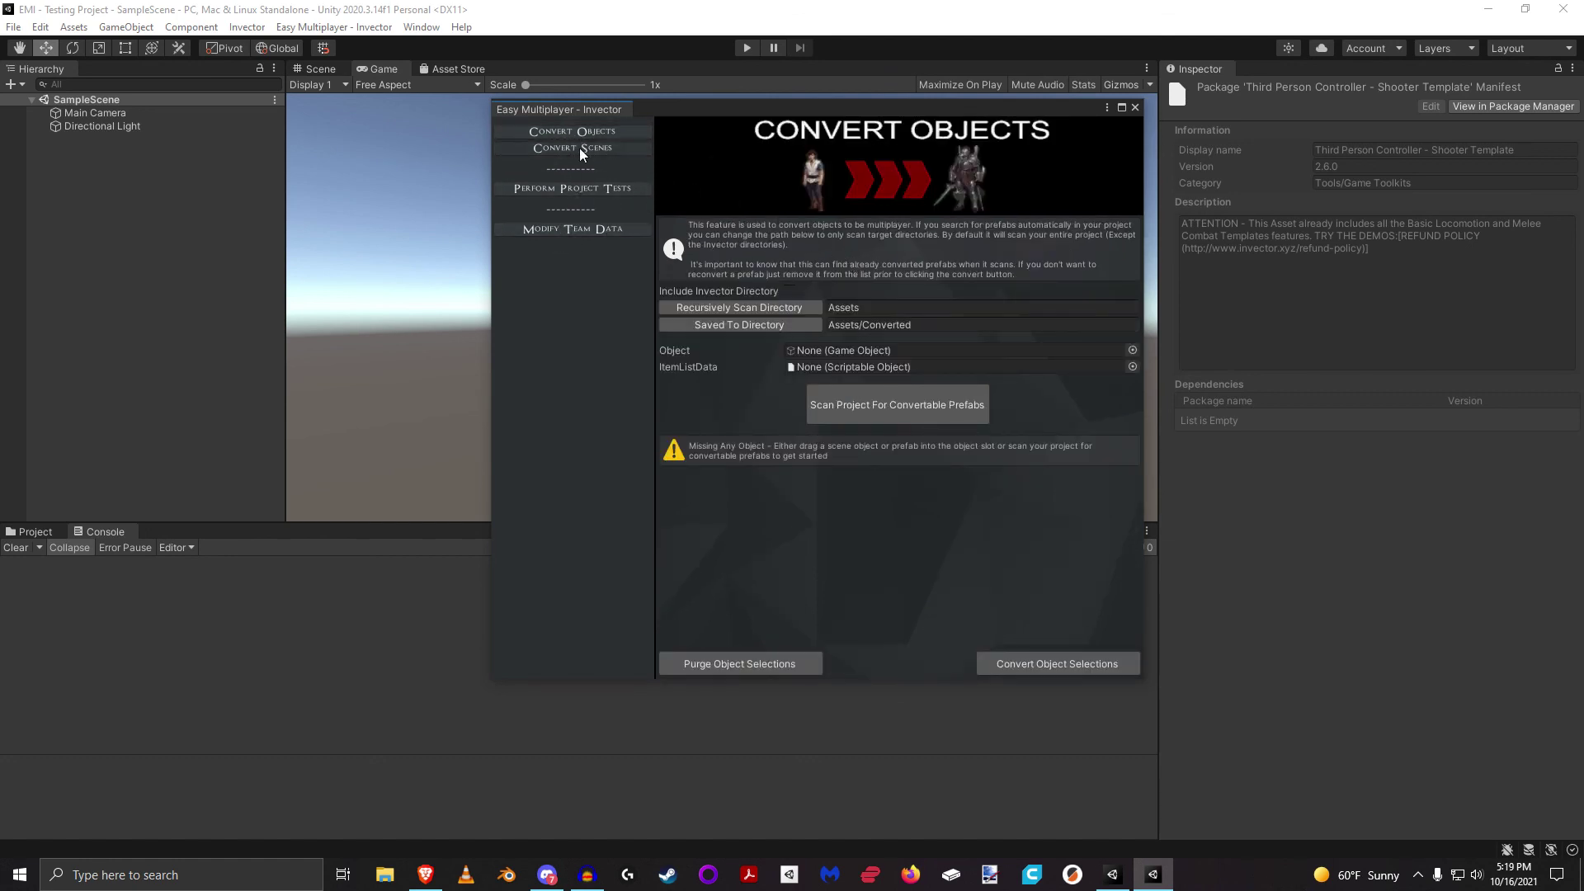
pyautogui.click(579, 148)
pyautogui.click(577, 188)
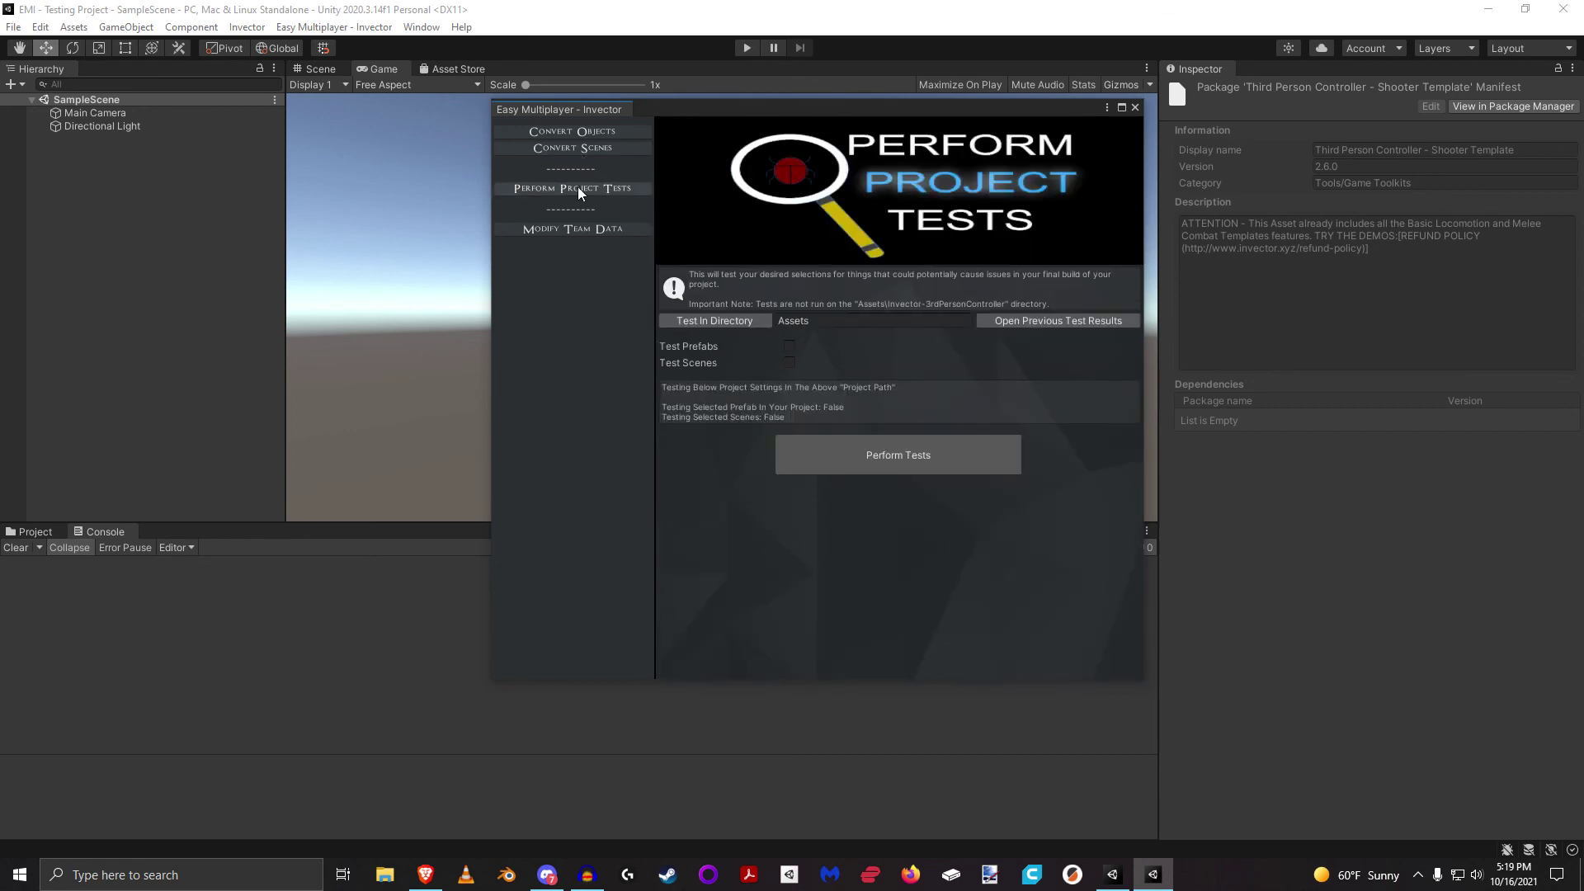
pyautogui.click(553, 226)
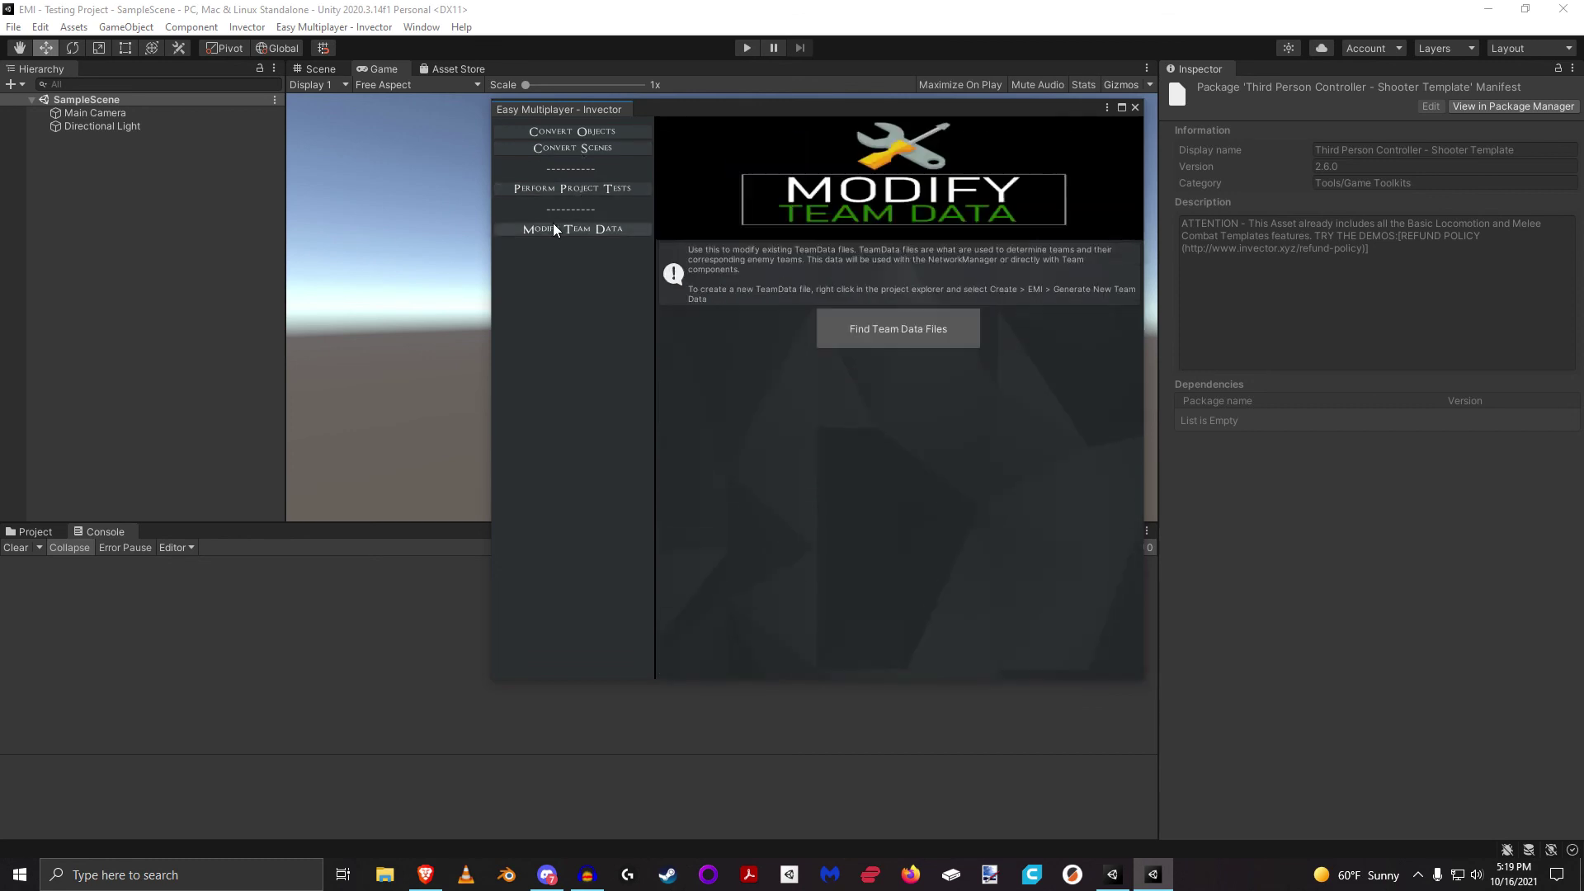
pyautogui.moveTo(868, 105); pyautogui.dragTo(874, 107)
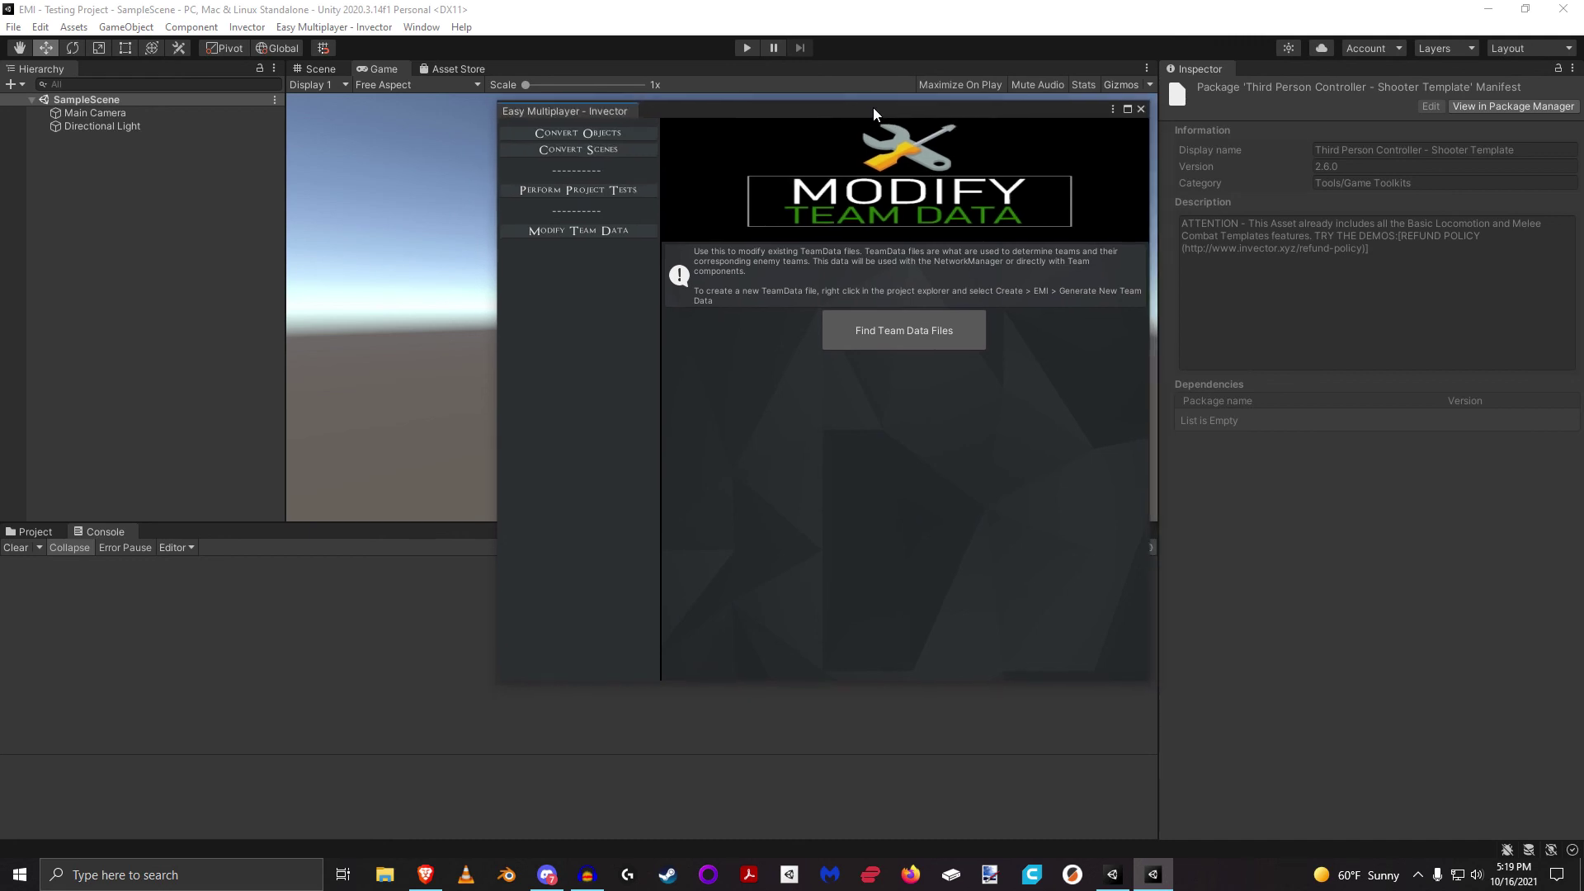